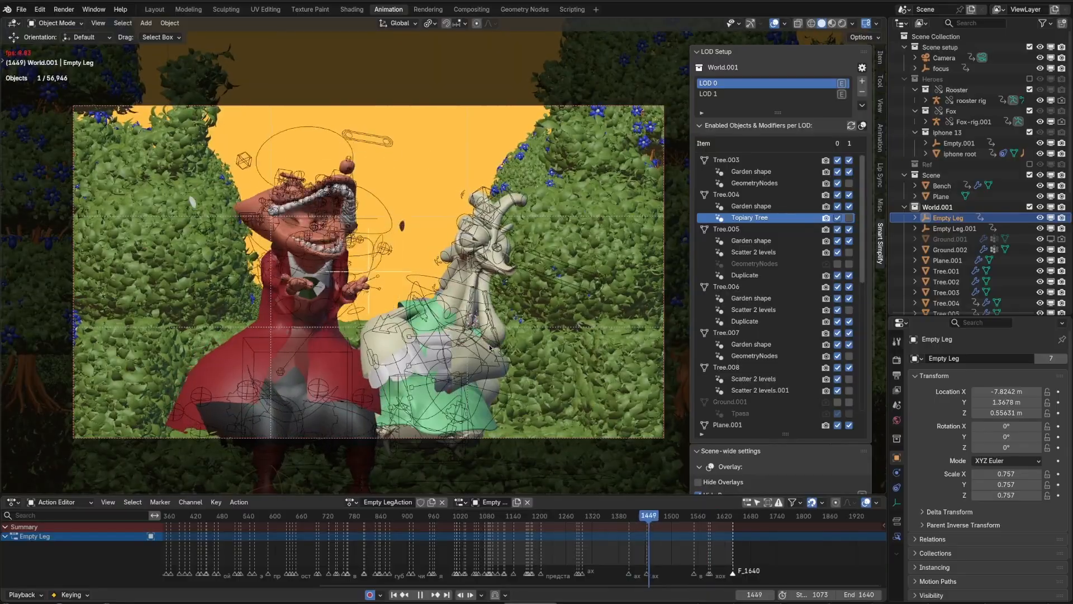
Stop playback, turn on playback-based LOD switching for the World.001 LOD system and play the animation again
{"action": "key", "text": "space"}
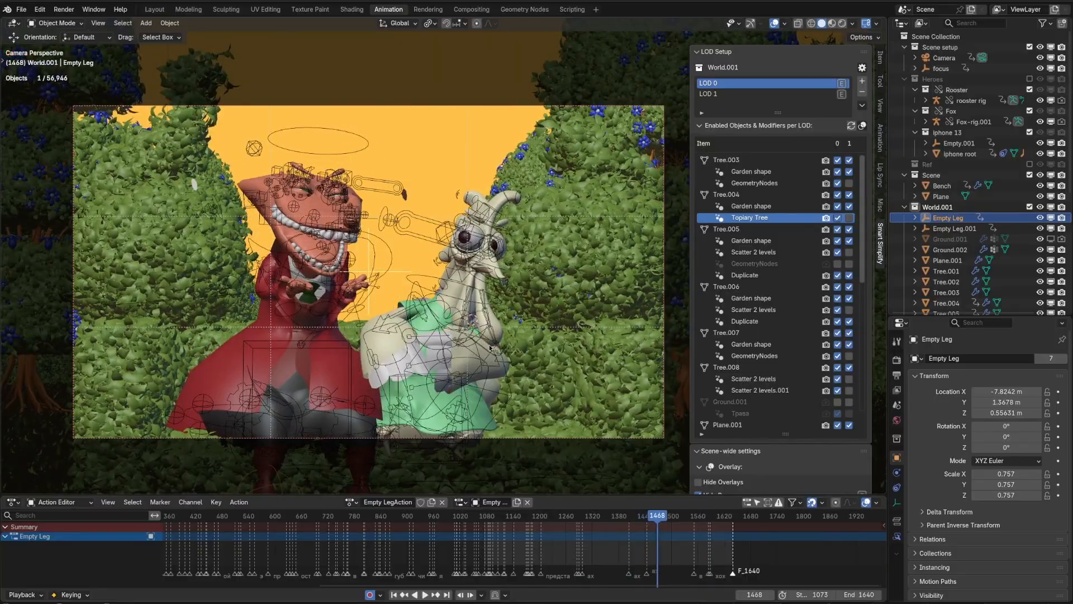
{"action": "left_click", "coordinate": [861, 69]}
{"action": "left_click", "coordinate": [813, 106]}
{"action": "key", "text": "space"}
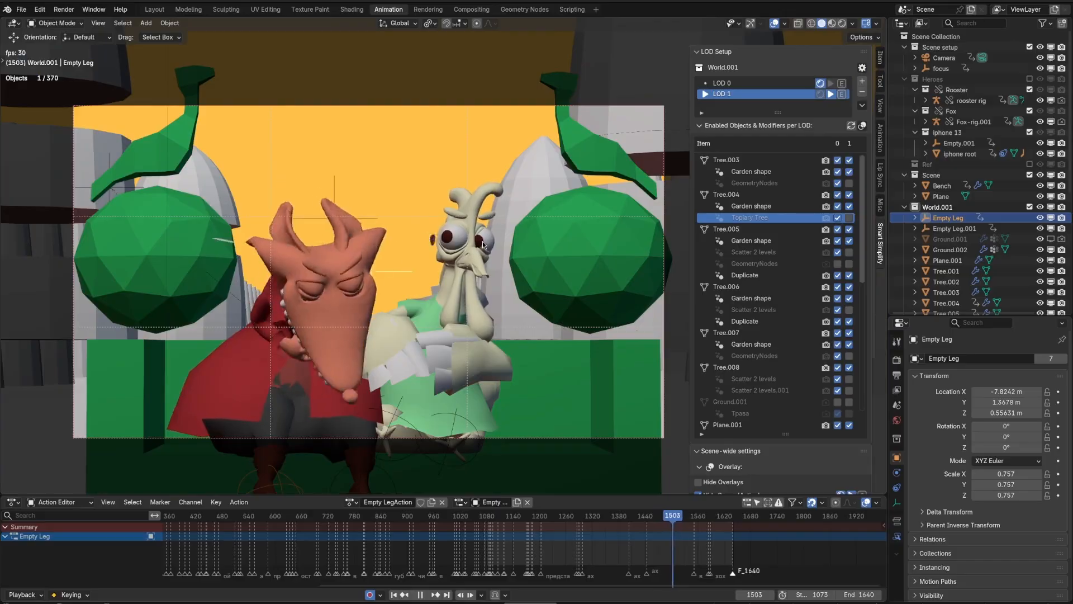
Stop and restart the animation several times to compare the scene's detail while paused and while playing
{"action": "key", "text": "space"}
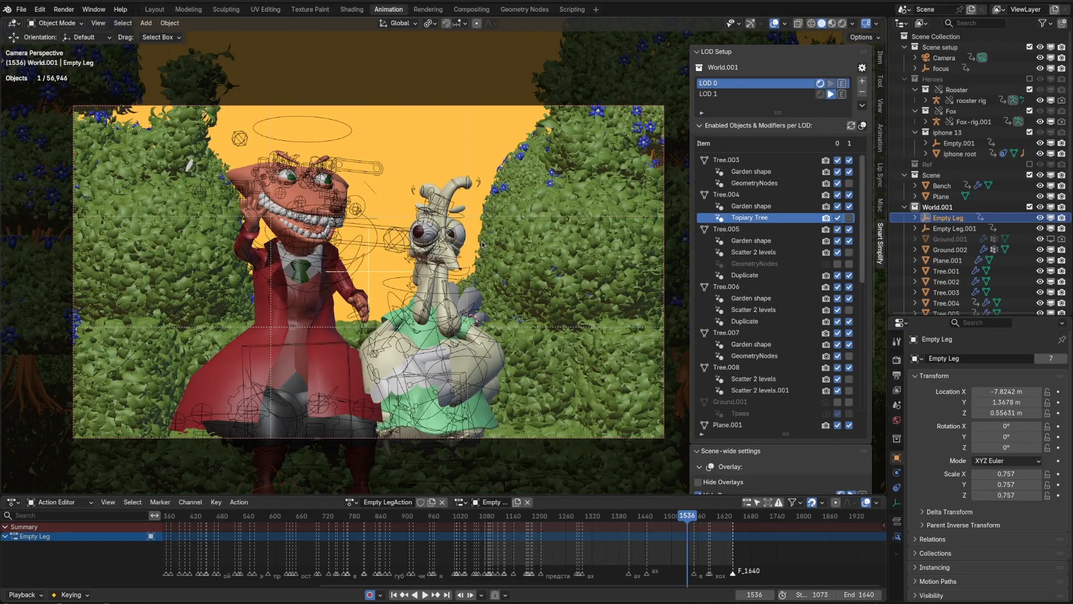
{"action": "key", "text": "space"}
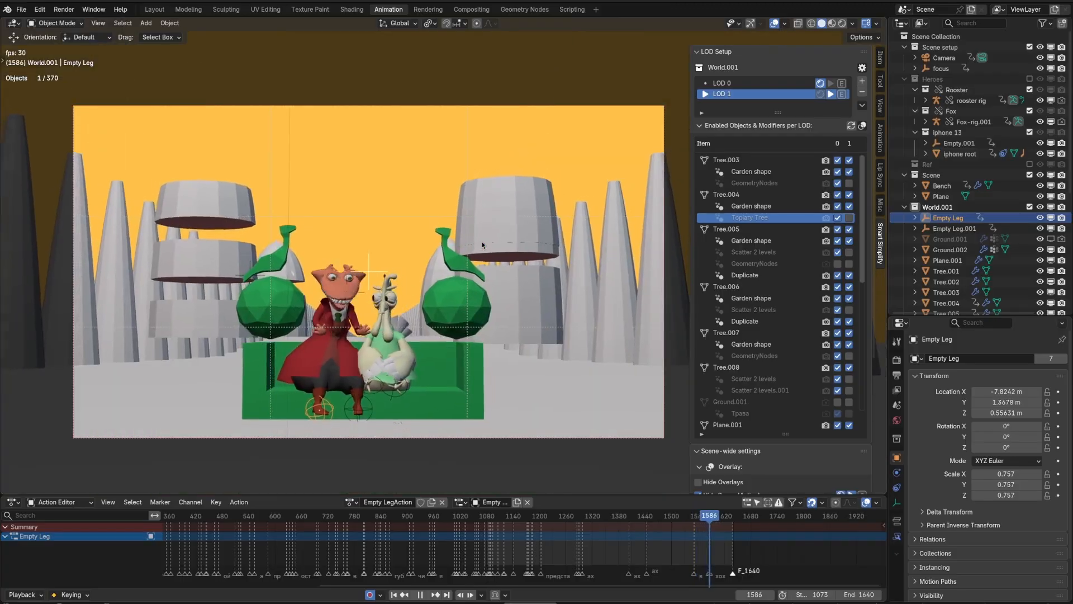
{"action": "key", "text": "Escape"}
{"action": "key", "text": "space"}
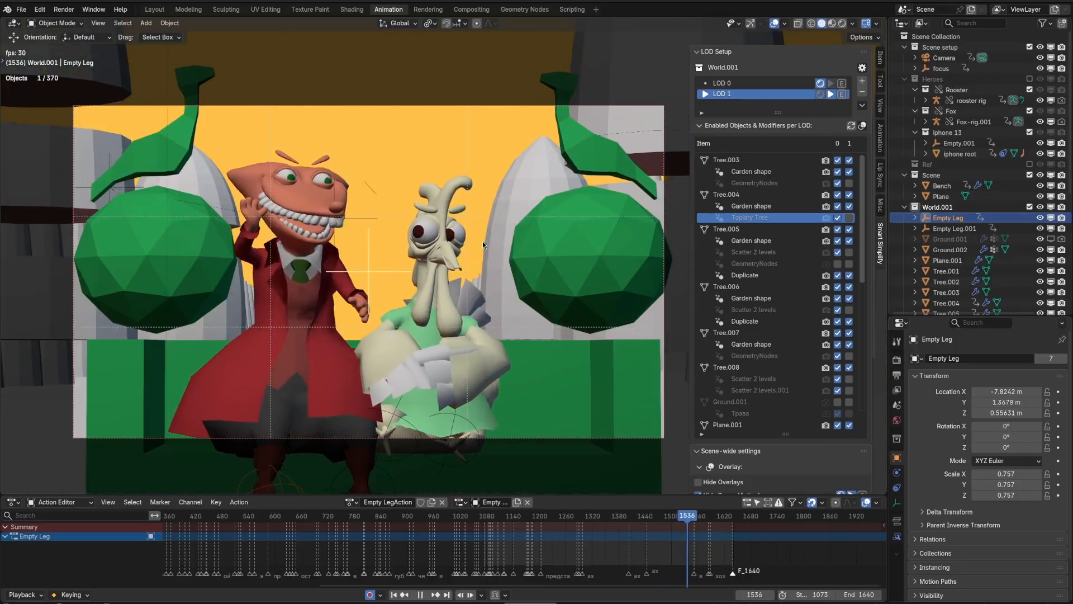
{"action": "key", "text": "space"}
{"action": "key", "text": "space"}
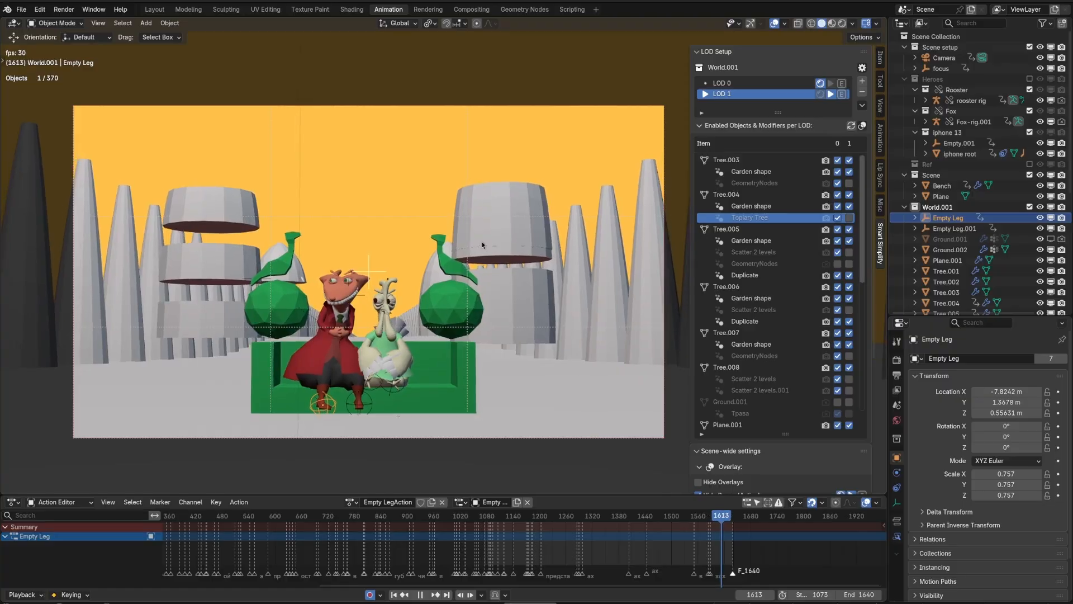
{"action": "key", "text": "space"}
Switch the viewport to Rendered shading and scrub the timeline back through frame 1438 to check the LOD switching
{"action": "key", "text": "z"}
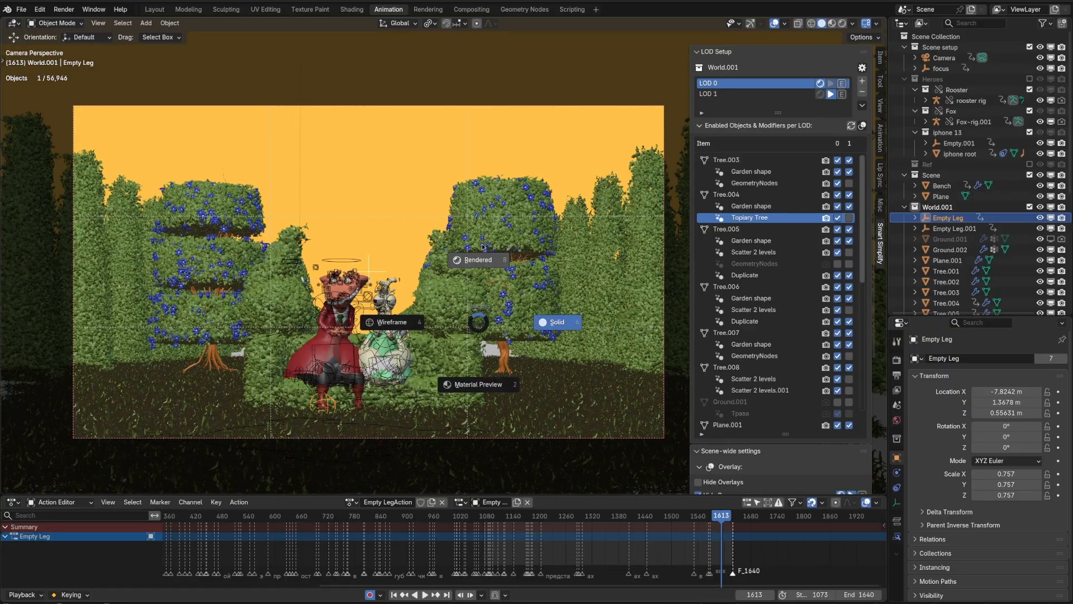
{"action": "left_click", "coordinate": [536, 226]}
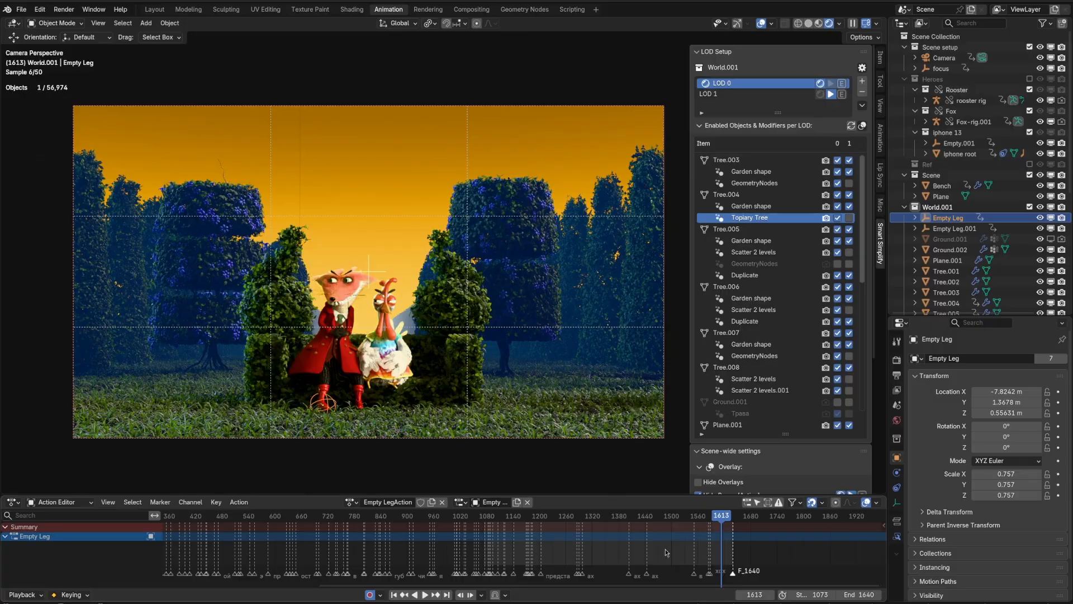
{"action": "right_click_drag", "start_coordinate": [665, 552], "coordinate": [644, 552], "text": "shift"}
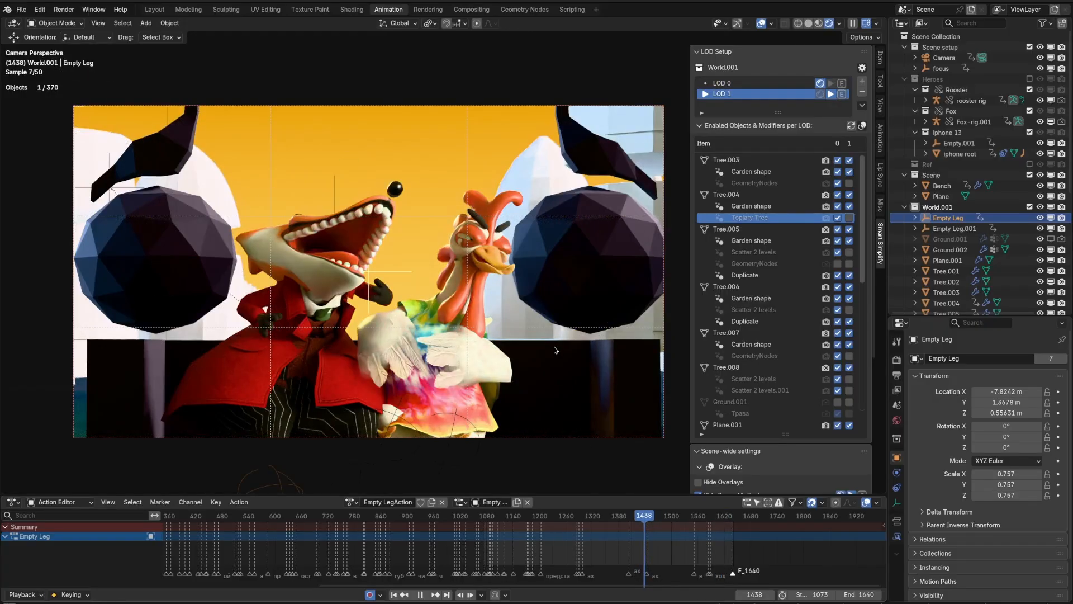
{"action": "key", "text": "space"}
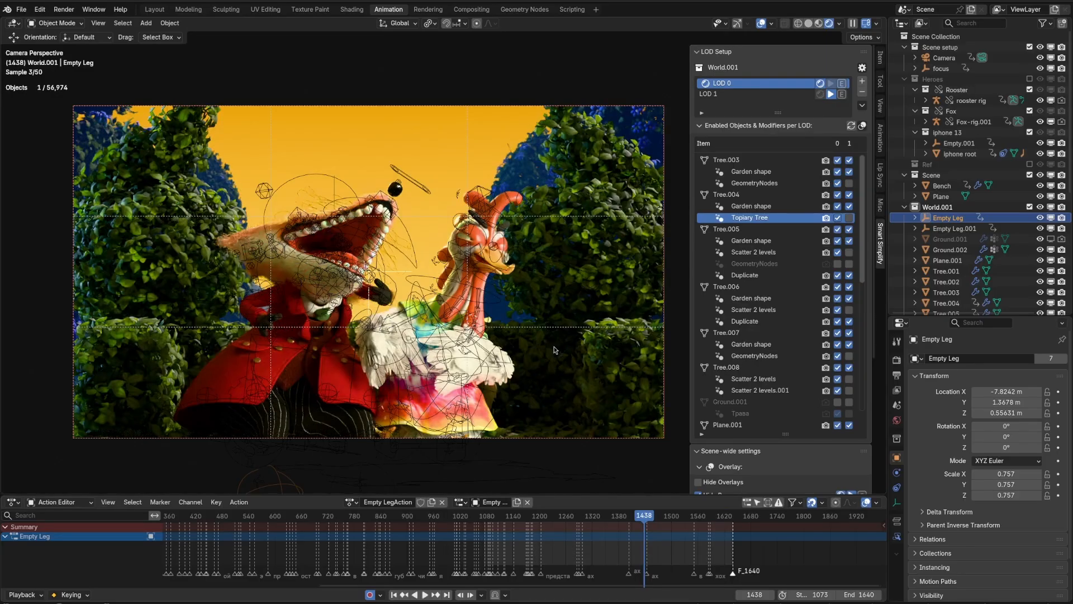
{"action": "right_click_drag", "start_coordinate": [635, 540], "coordinate": [567, 539], "text": "shift"}
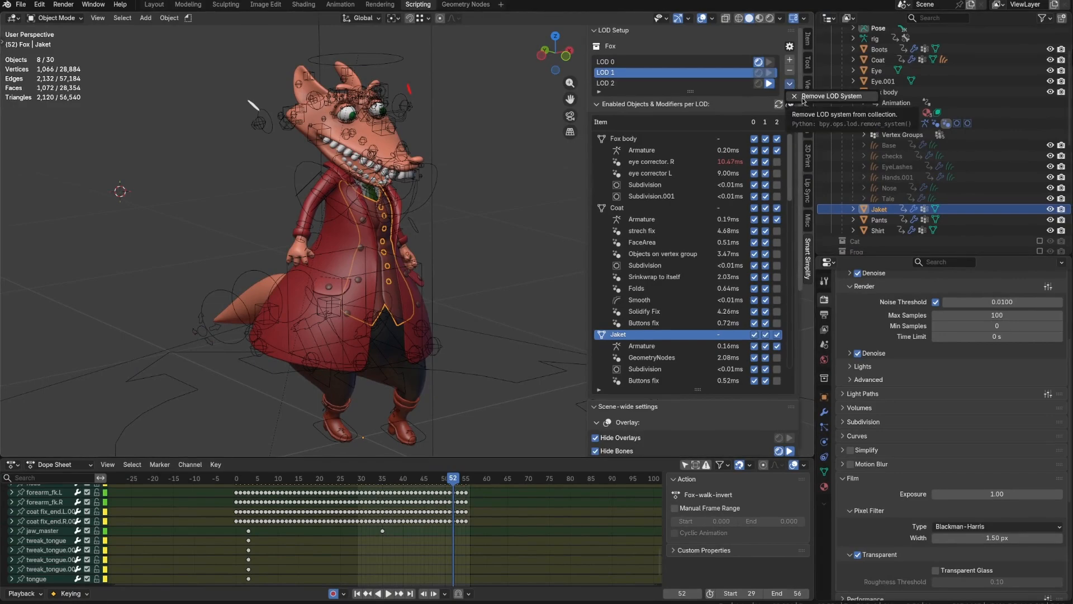
Remove the fox's existing LOD system and create a new one for the Fox collection
{"action": "left_click", "coordinate": [803, 97]}
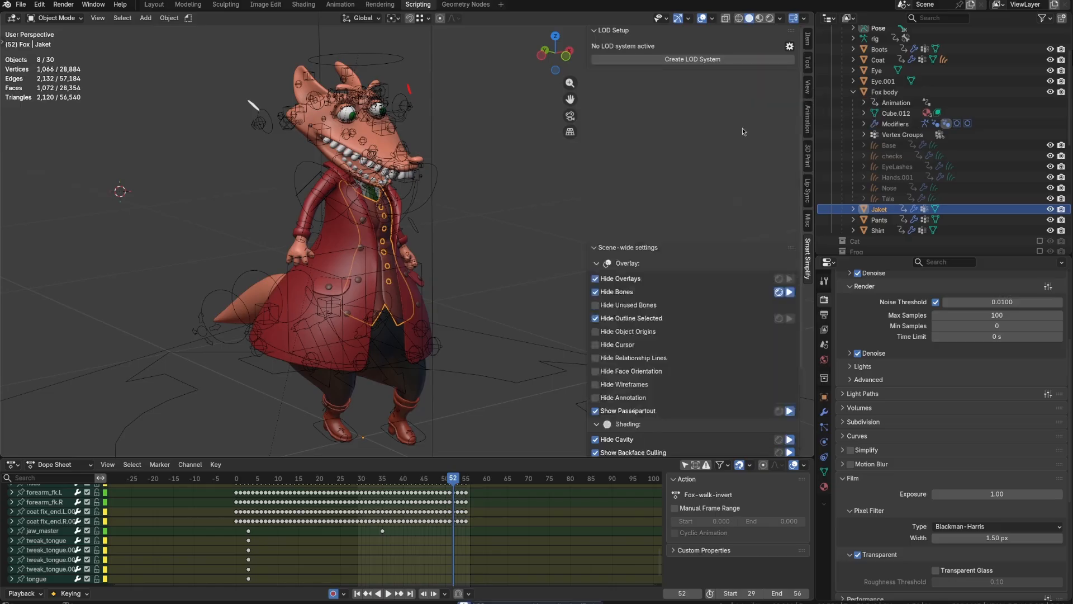
{"action": "left_click", "coordinate": [705, 62]}
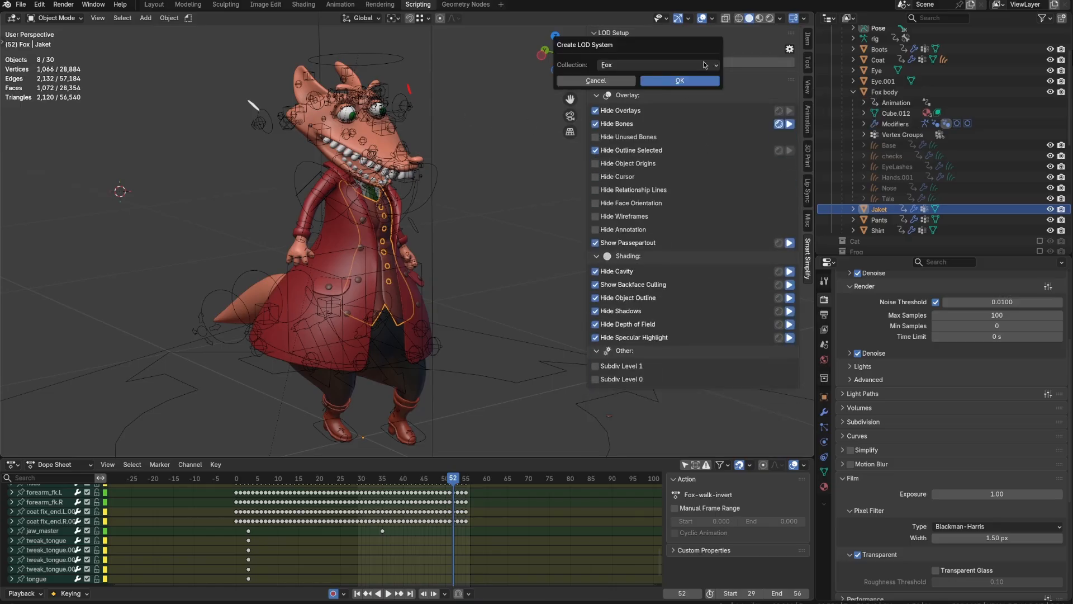
{"action": "left_click", "coordinate": [682, 66]}
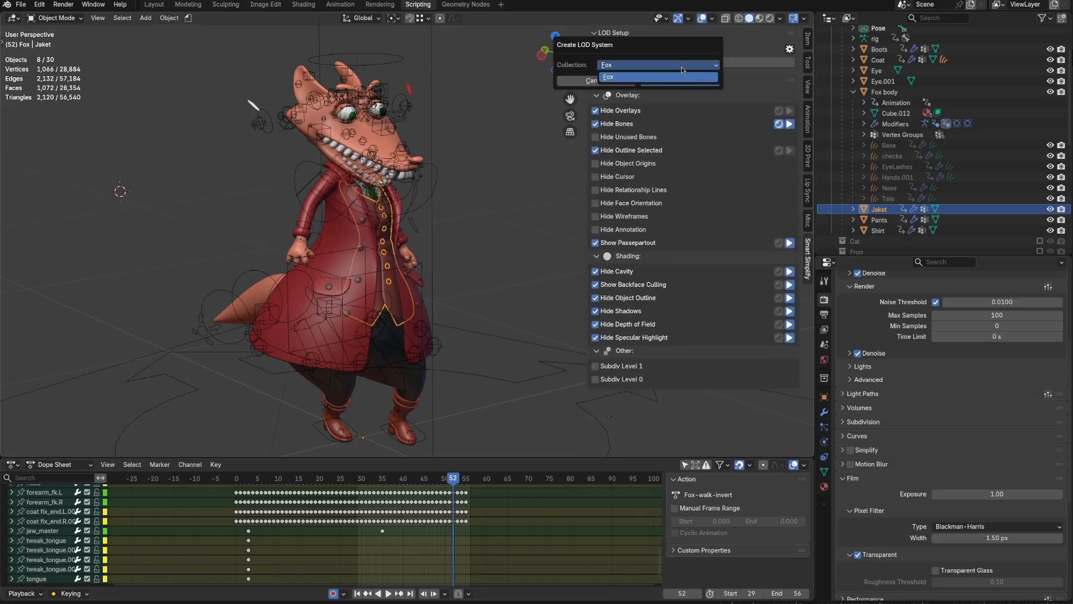
{"action": "left_click", "coordinate": [635, 79]}
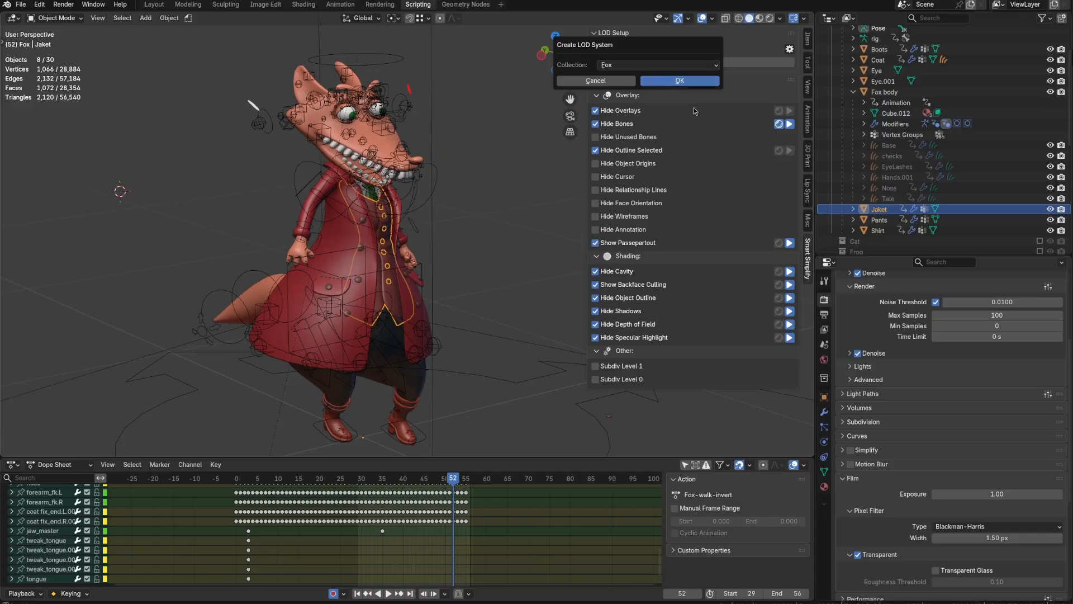
{"action": "key", "text": "Return"}
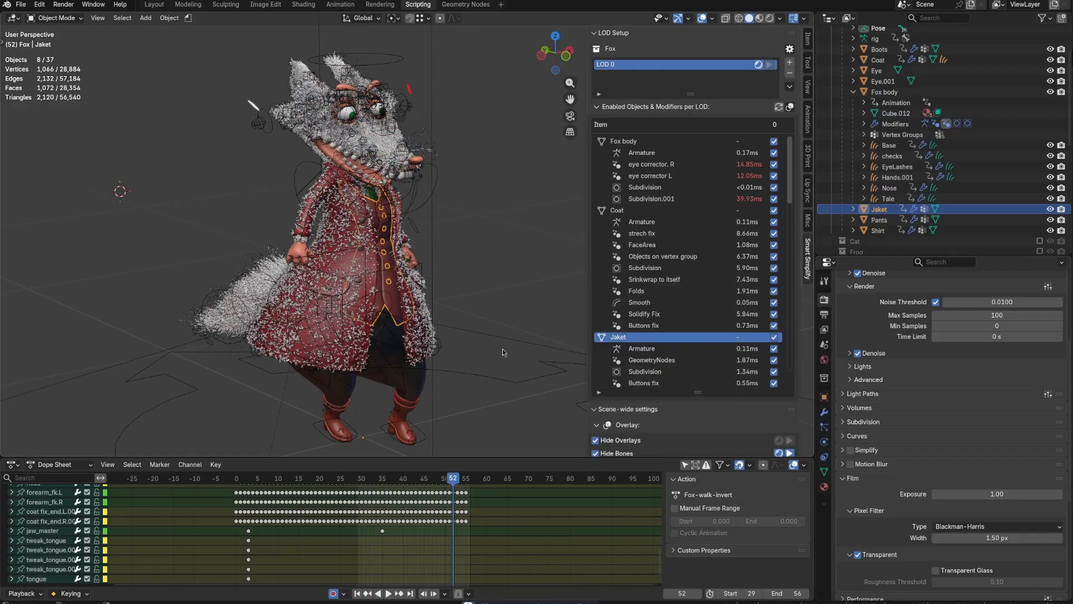
Add LOD 1 to the Fox system and disable the Base, Nose and checks hair objects in it
{"action": "left_click", "coordinate": [788, 63]}
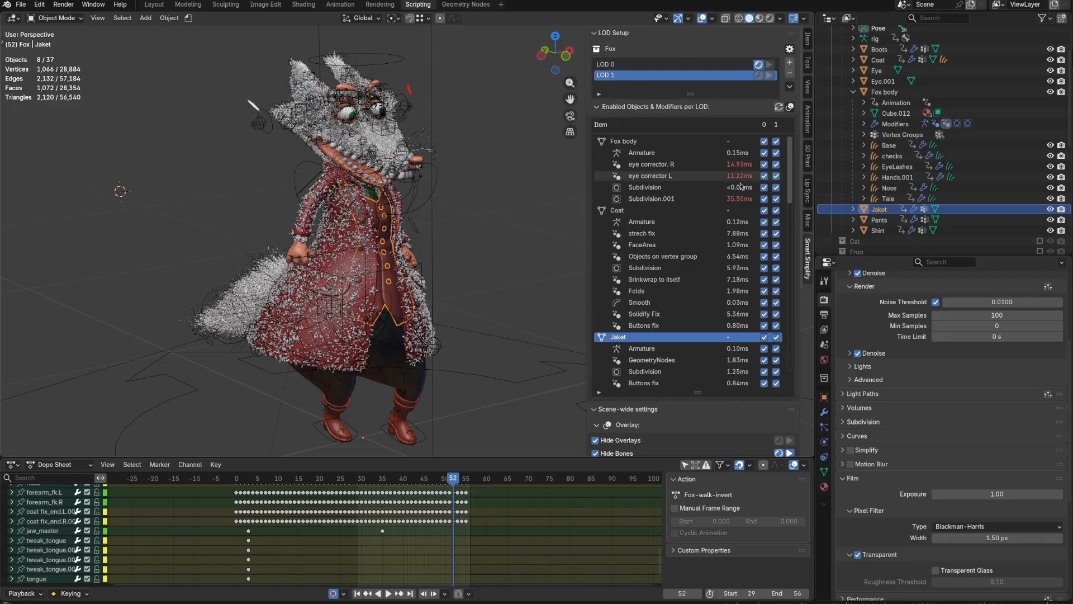
{"action": "scroll", "coordinate": [790, 190], "scroll_direction": "down", "scroll_amount": 5}
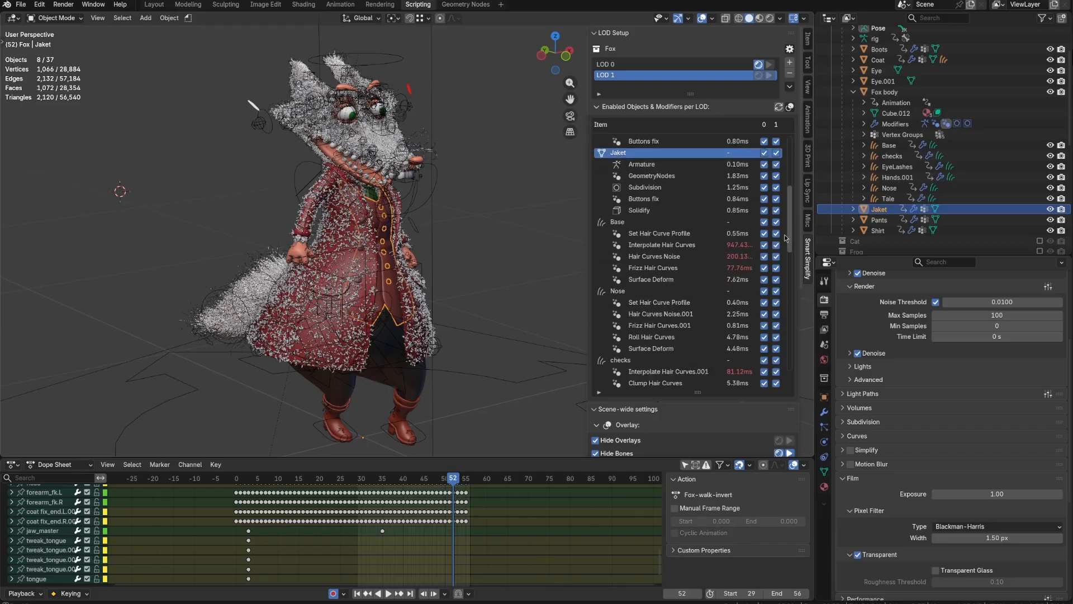
{"action": "left_click", "coordinate": [776, 211]}
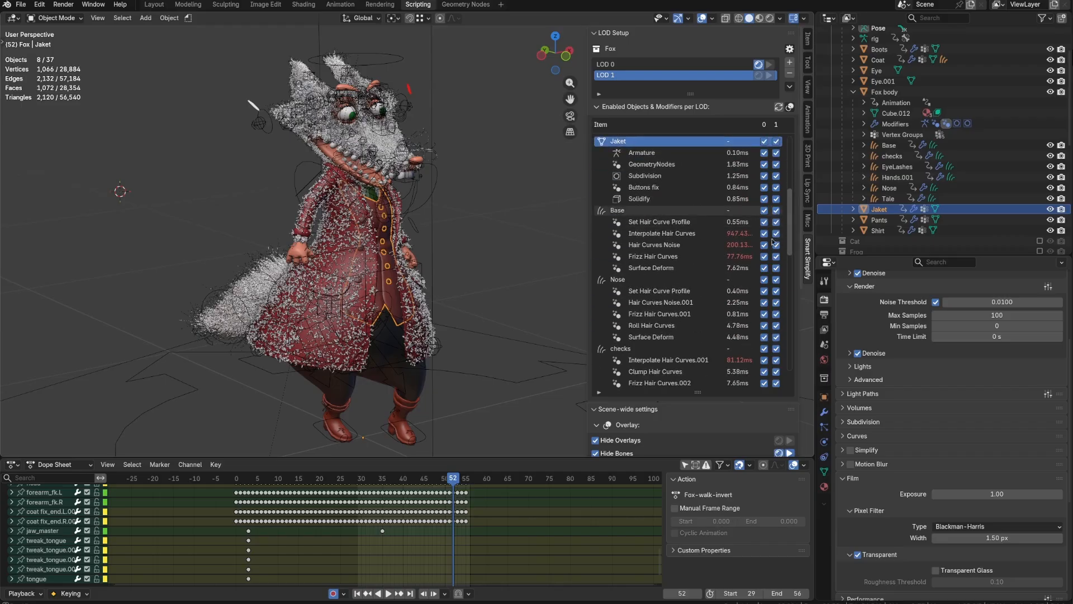
{"action": "left_click", "coordinate": [775, 280]}
{"action": "left_click", "coordinate": [775, 348]}
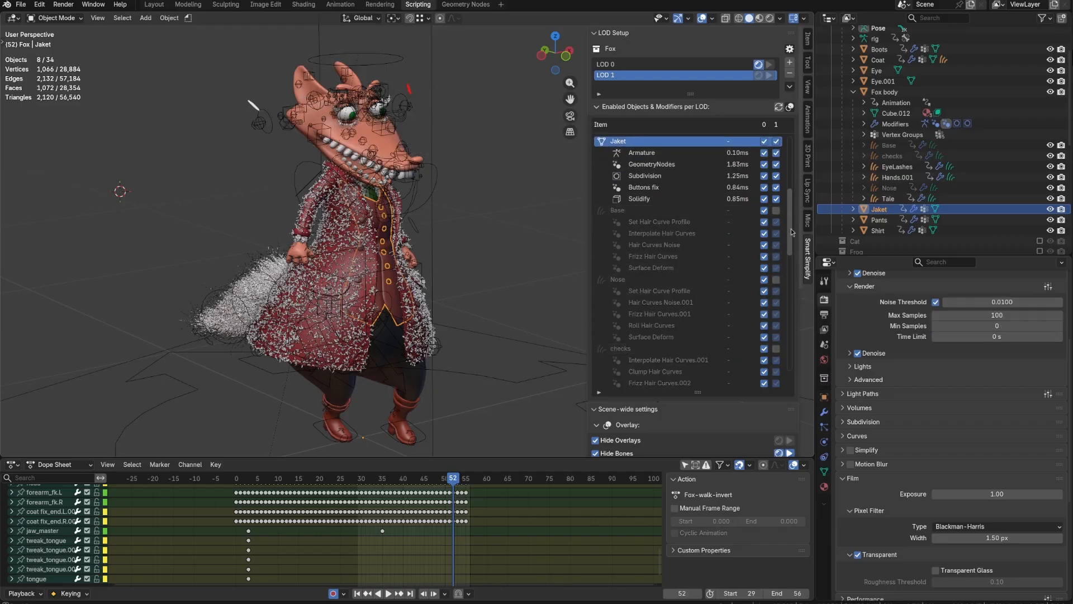
Disable the EyeLashes, Tale, Hands.001 and Curves objects in LOD 1
{"action": "scroll", "coordinate": [778, 263], "scroll_direction": "down", "scroll_amount": 8}
{"action": "left_click", "coordinate": [775, 221]}
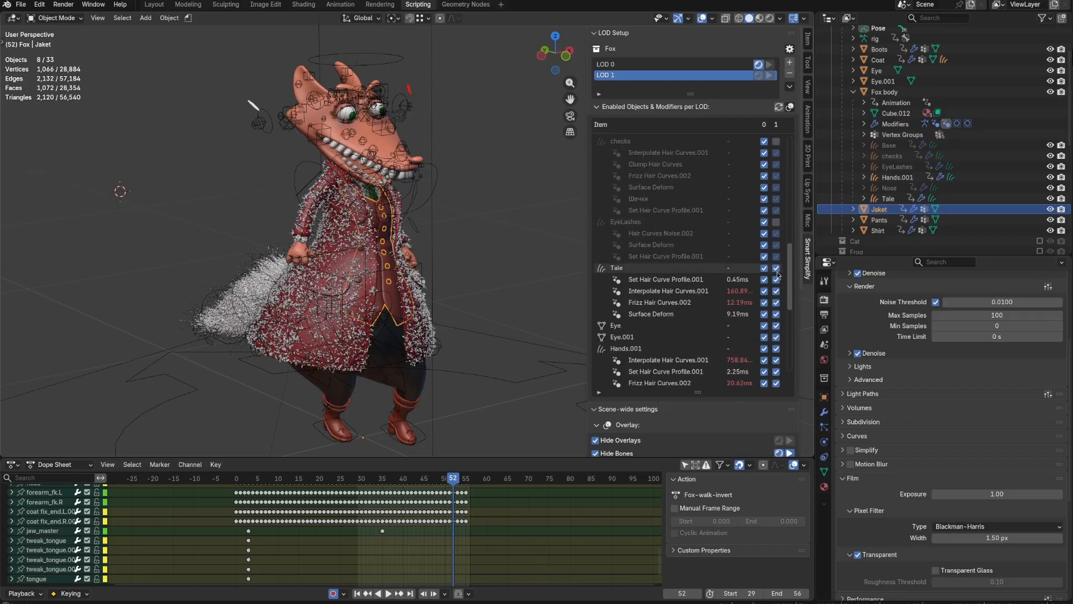
{"action": "left_click", "coordinate": [775, 268]}
{"action": "left_click", "coordinate": [776, 348]}
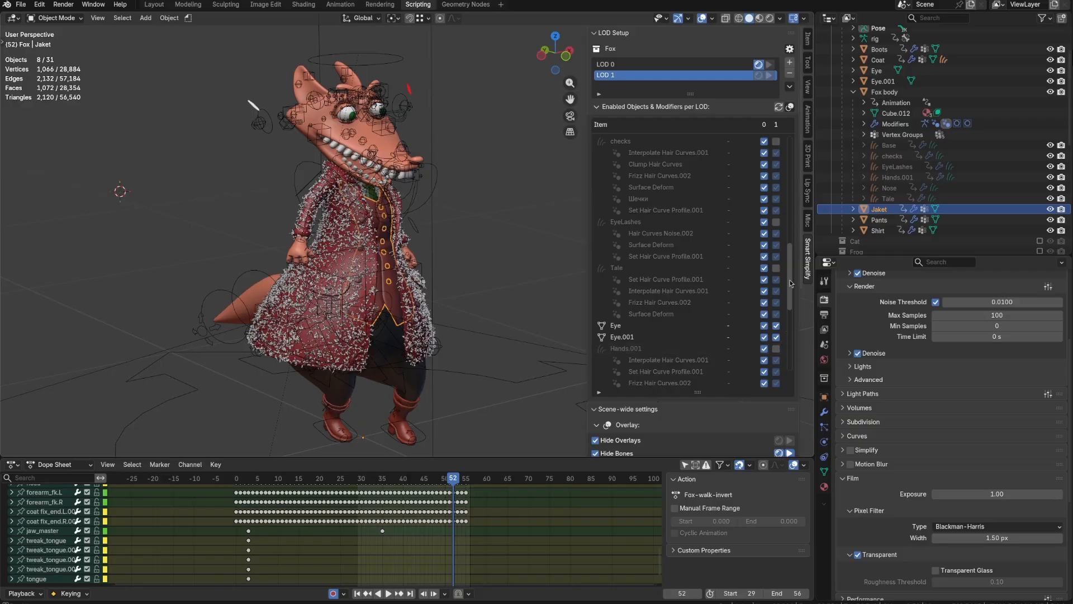
{"action": "scroll", "coordinate": [777, 313], "scroll_direction": "down", "scroll_amount": 10}
{"action": "left_click", "coordinate": [775, 280]}
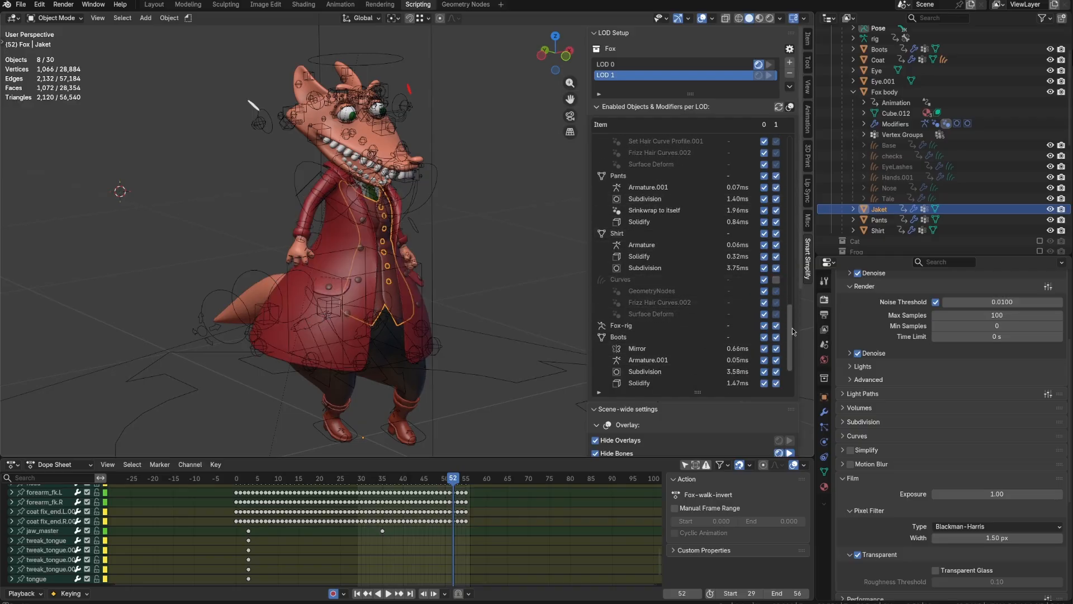
Disable the Fox body's eye corrector R, eye corrector L and Subdivision.001 modifiers in LOD 1
{"action": "left_click_drag", "start_coordinate": [793, 333], "coordinate": [793, 150]}
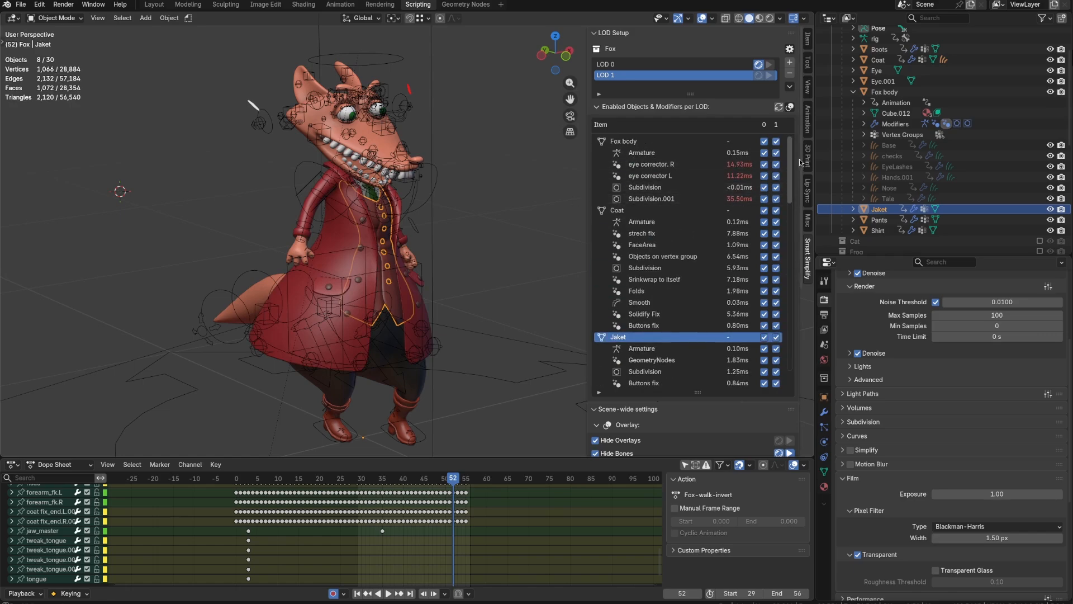
{"action": "mouse_move", "coordinate": [790, 163]}
{"action": "left_mouse_down"}
{"action": "mouse_move", "coordinate": [783, 333]}
{"action": "mouse_move", "coordinate": [782, 165]}
{"action": "mouse_move", "coordinate": [778, 176]}
{"action": "left_mouse_up"}
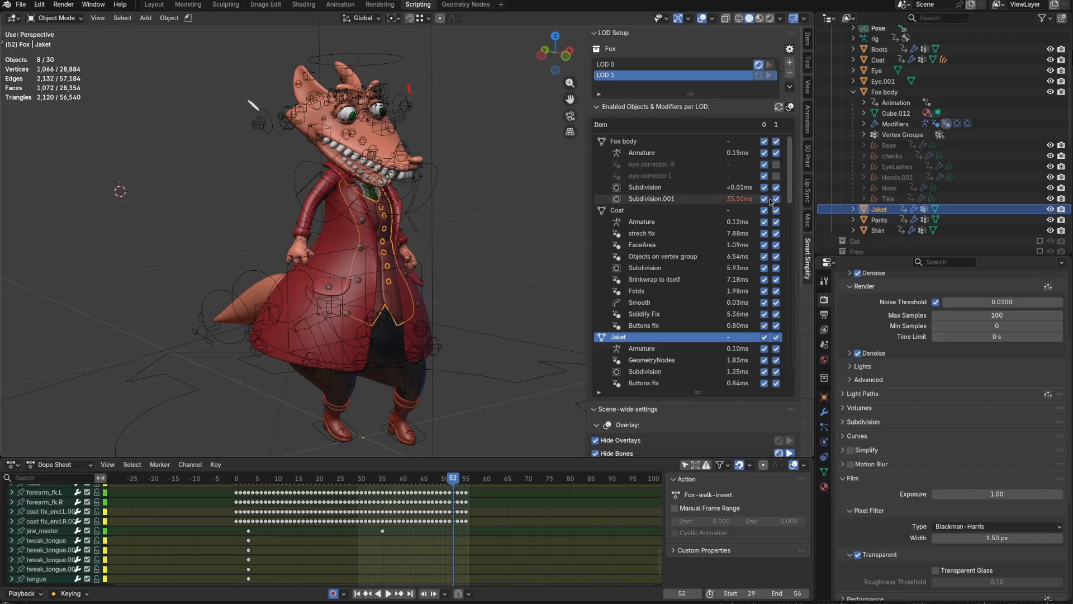
{"action": "left_click", "coordinate": [775, 199]}
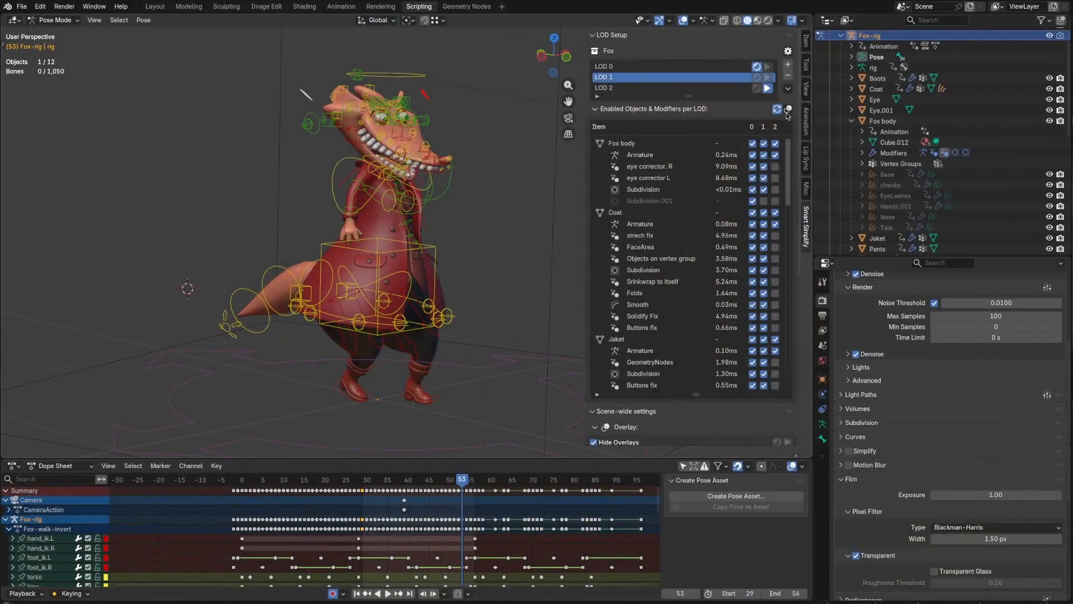
Refresh the modifier timings and toggle the list's hints between None and Time
{"action": "left_click", "coordinate": [788, 109]}
{"action": "left_click", "coordinate": [776, 109]}
{"action": "left_click", "coordinate": [788, 110]}
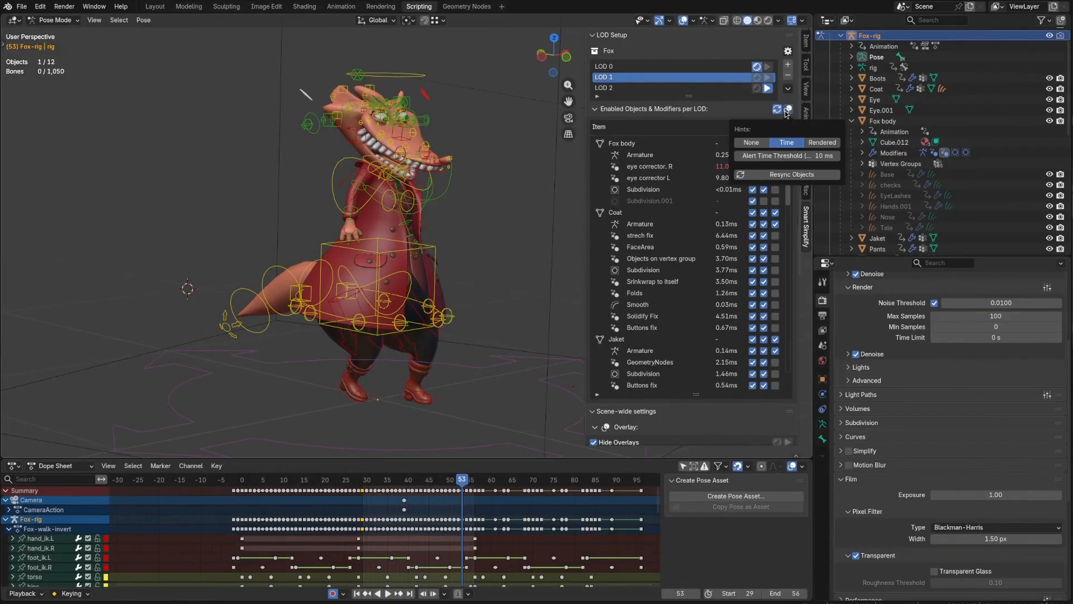
{"action": "left_click", "coordinate": [756, 145]}
{"action": "left_click", "coordinate": [792, 147]}
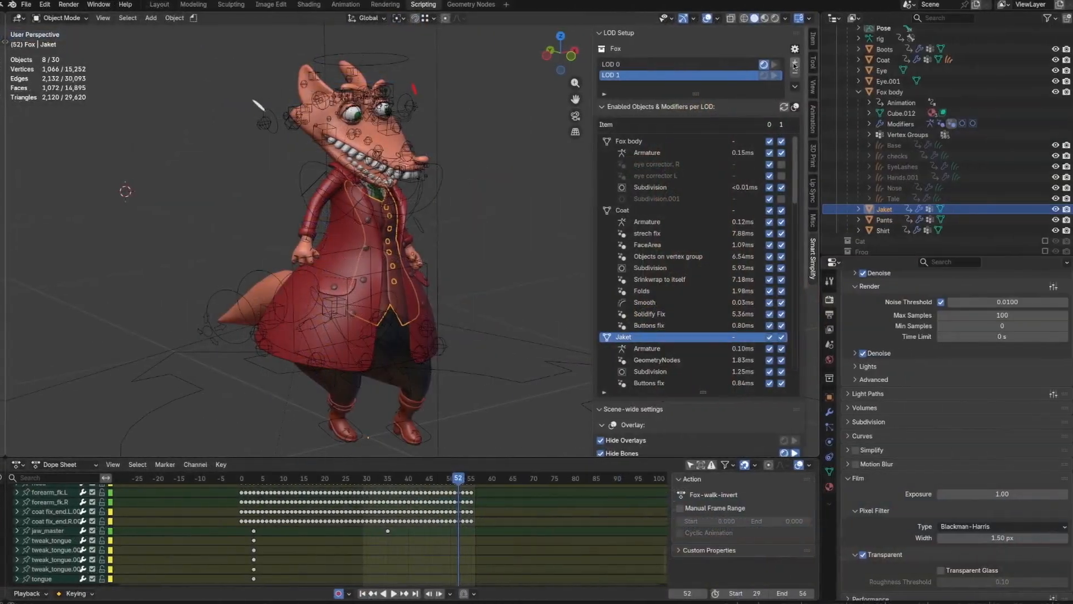
Add a third level named LOD Playback and disable the Fox body's Subdivision modifier in it
{"action": "left_click", "coordinate": [794, 63]}
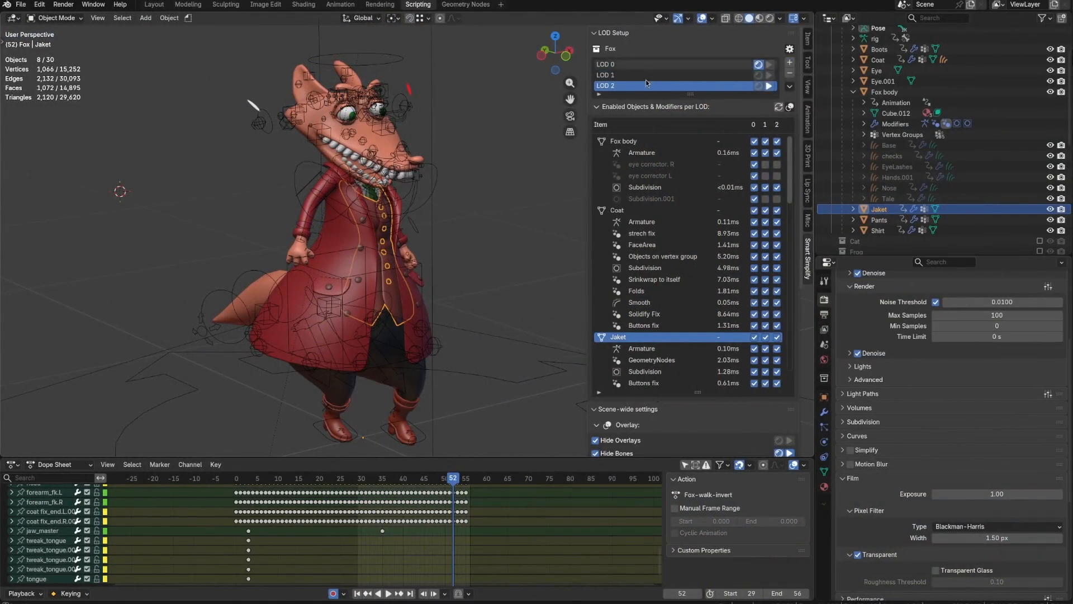
{"action": "double_click", "coordinate": [616, 86]}
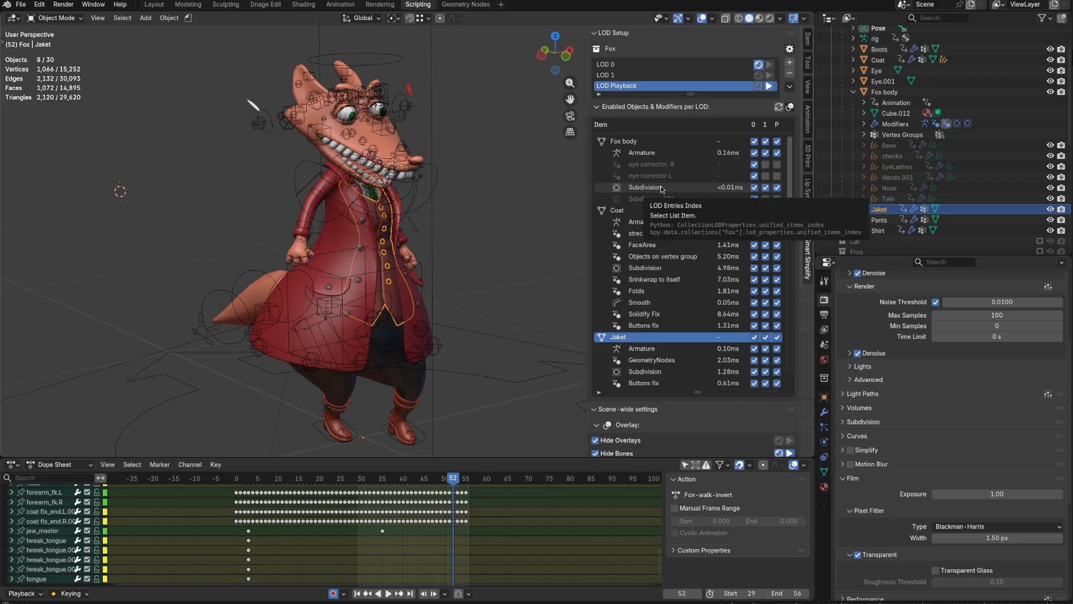
{"action": "left_click", "coordinate": [777, 187]}
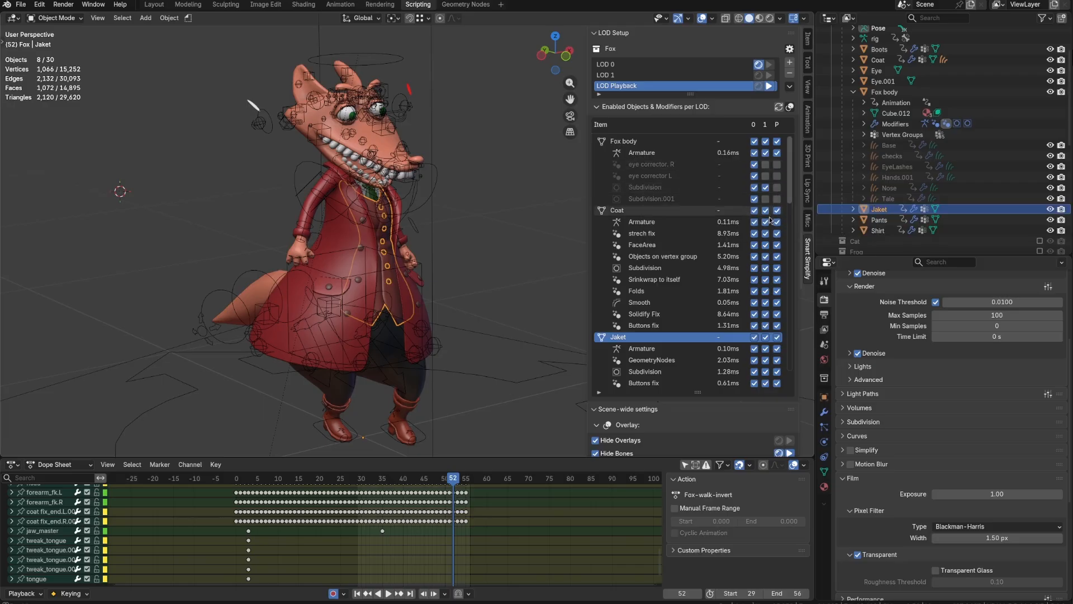
Disable every Coat and Jaket modifier except Armature in LOD Playback
{"action": "left_click_drag", "start_coordinate": [776, 233], "coordinate": [777, 337]}
{"action": "scroll", "coordinate": [777, 326], "scroll_direction": "down", "scroll_amount": 5}
{"action": "left_click", "coordinate": [777, 302]}
Disable the Pants' Subdivision, Srinkwrap to itself and Solidify and the Shirt's Solidify and Subdivision modifiers in LOD Playback
{"action": "scroll", "coordinate": [777, 330], "scroll_direction": "down", "scroll_amount": 12}
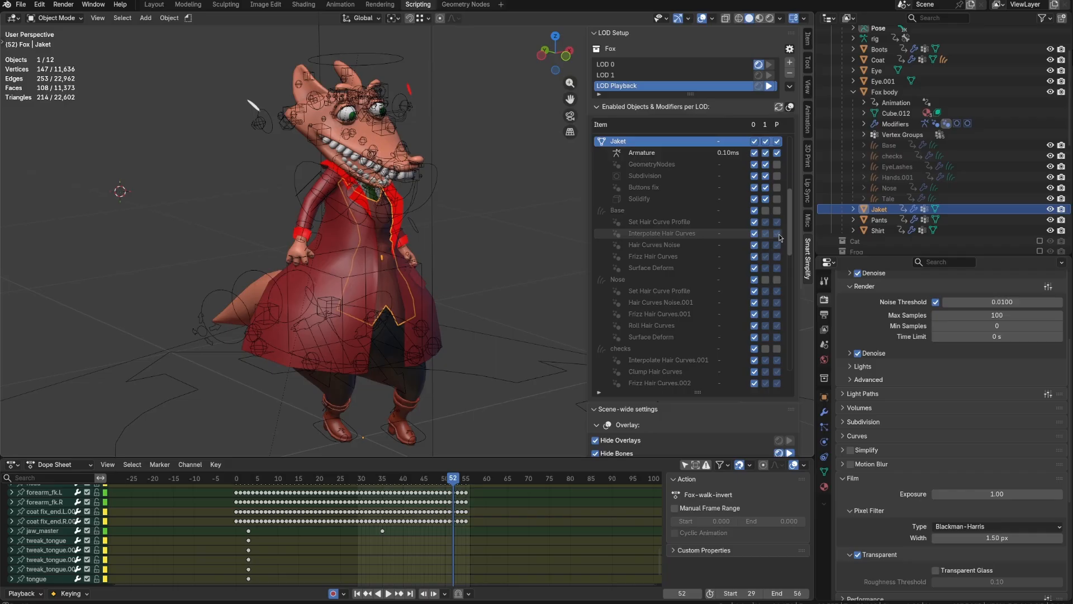
{"action": "scroll", "coordinate": [779, 234], "scroll_direction": "down", "scroll_amount": 15}
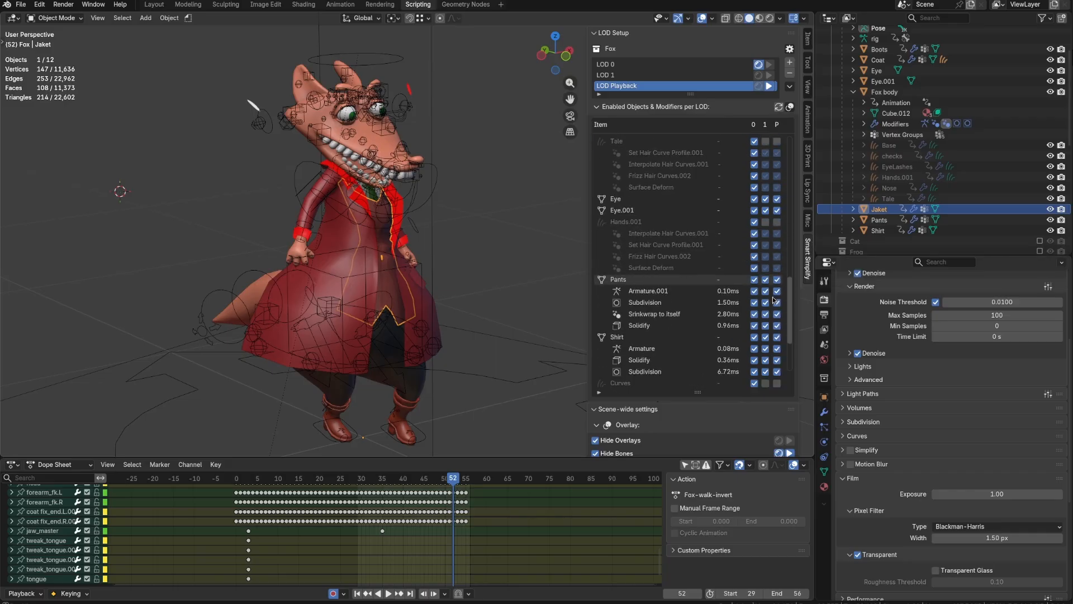
{"action": "left_click_drag", "start_coordinate": [779, 304], "coordinate": [776, 371]}
Disable the Boots' Subdivision, Solidify and Mirror modifiers in LOD Playback
{"action": "scroll", "coordinate": [781, 360], "scroll_direction": "down", "scroll_amount": 4}
{"action": "left_click", "coordinate": [777, 360]}
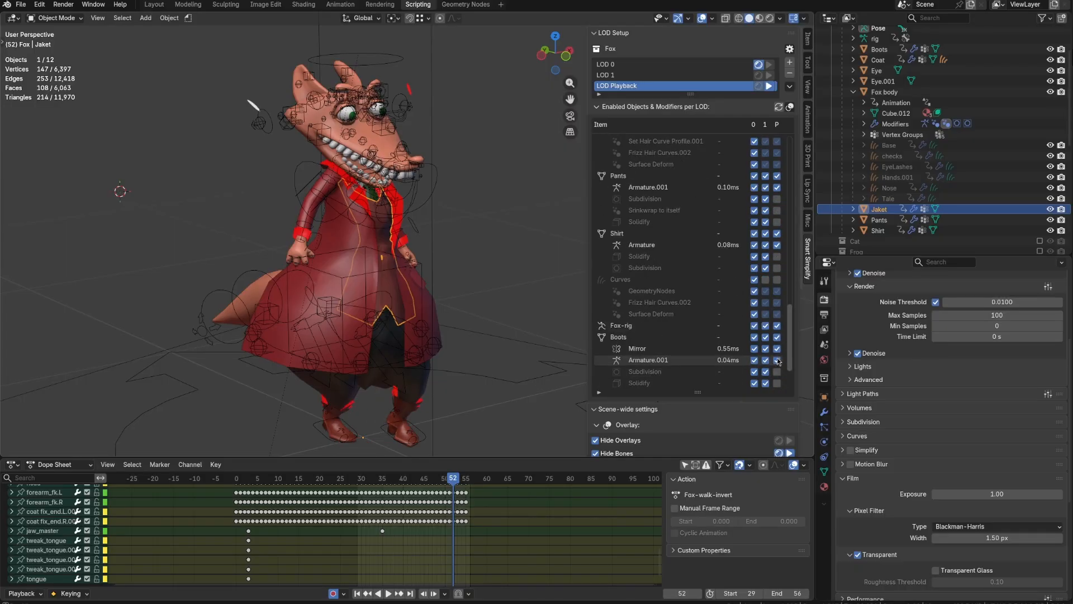
{"action": "left_click", "coordinate": [777, 348]}
{"action": "left_click", "coordinate": [780, 352]}
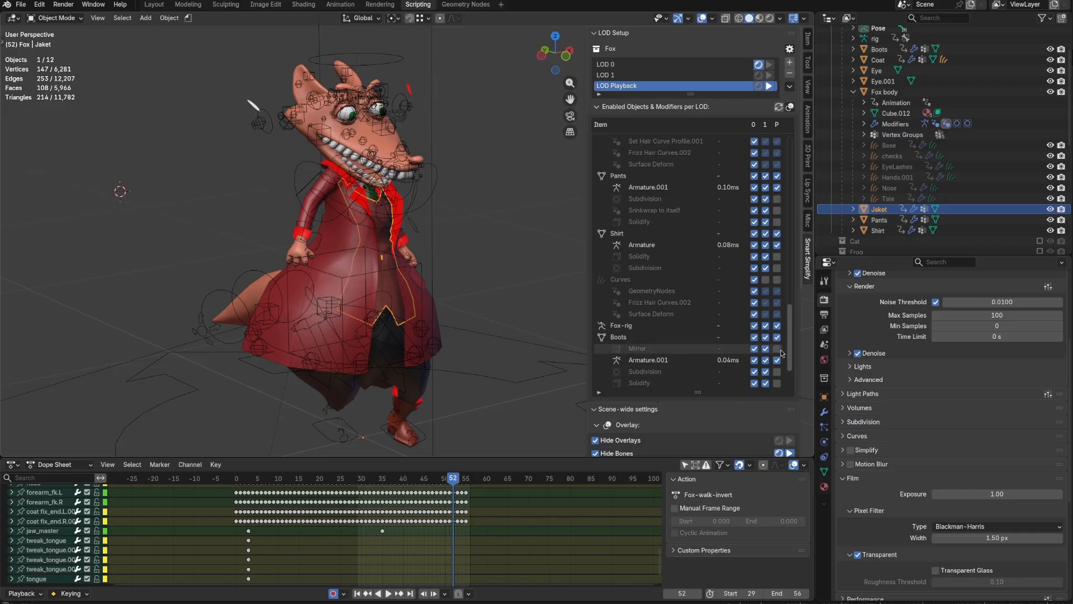
Re-enable the Boots' Mirror modifier in LOD Playback
{"action": "left_click", "coordinate": [777, 349]}
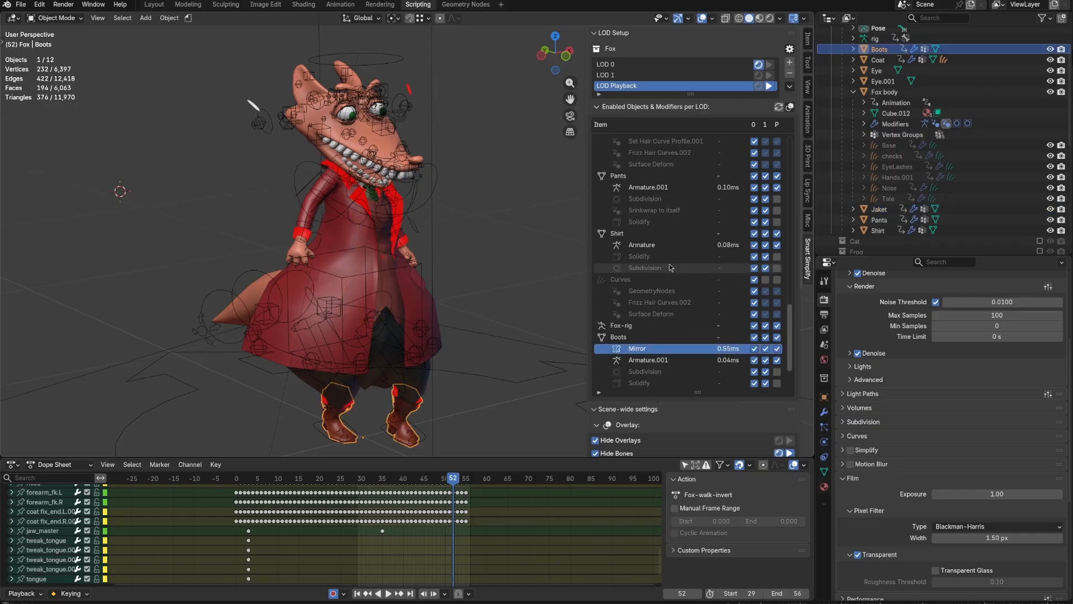
Open the Fox body's modifiers and remove its redundant Subdivision modifier with viewport level 0, keeping Subdivision.001
{"action": "left_click_drag", "start_coordinate": [791, 331], "coordinate": [798, 144]}
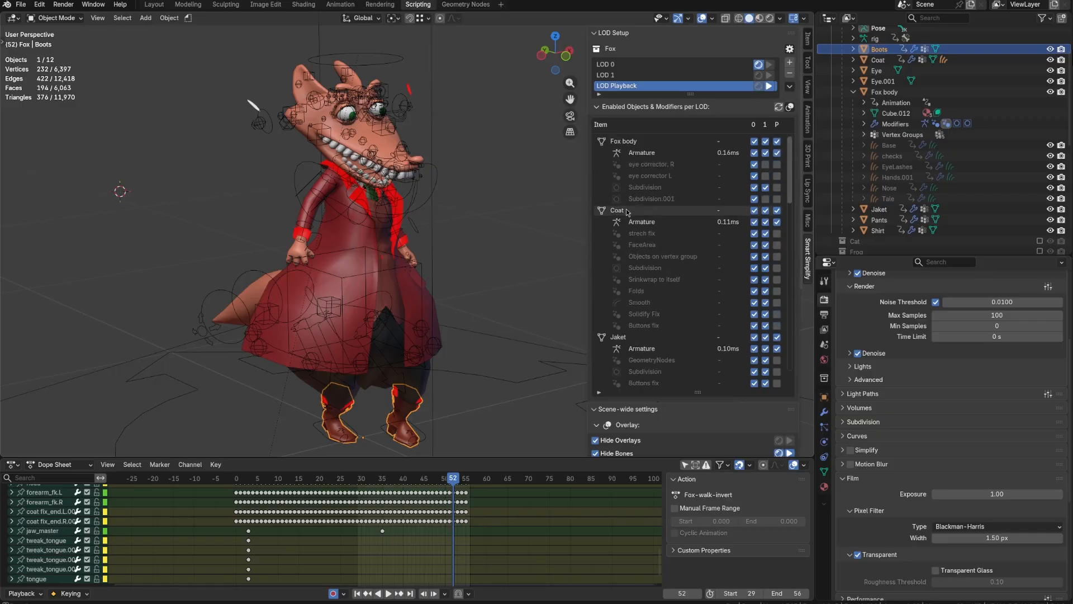
{"action": "left_click", "coordinate": [631, 143]}
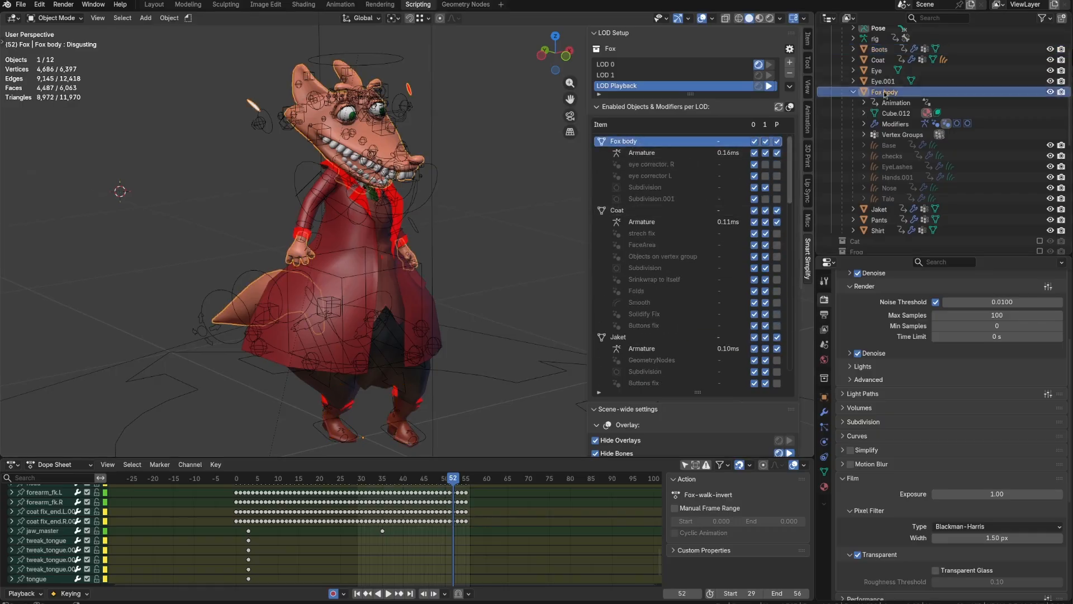
{"action": "left_click", "coordinate": [642, 152]}
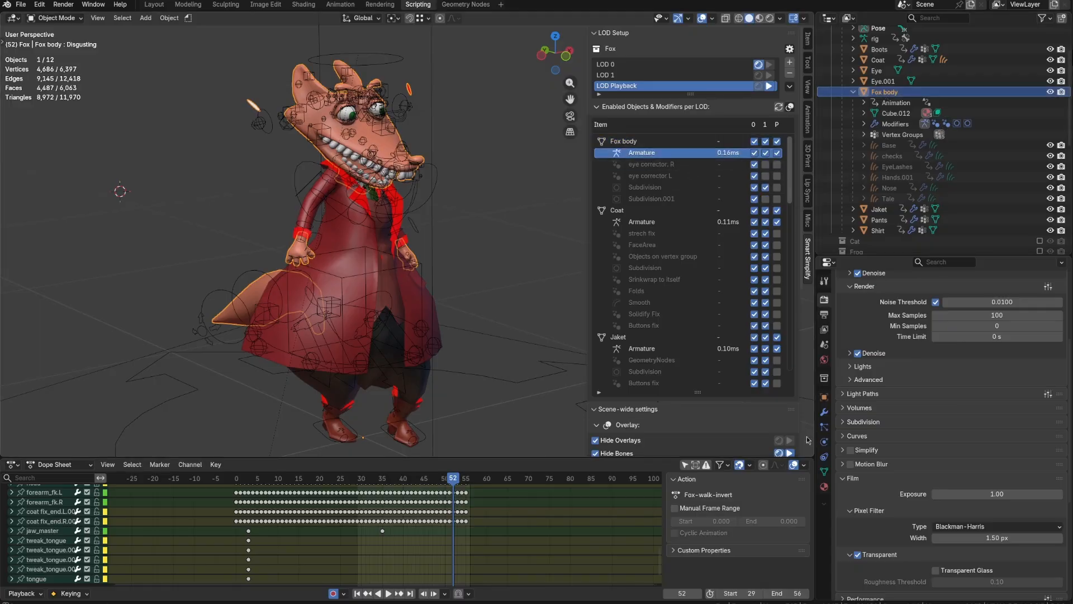
{"action": "left_click", "coordinate": [825, 414]}
{"action": "scroll", "coordinate": [911, 398], "scroll_direction": "up", "scroll_amount": 4}
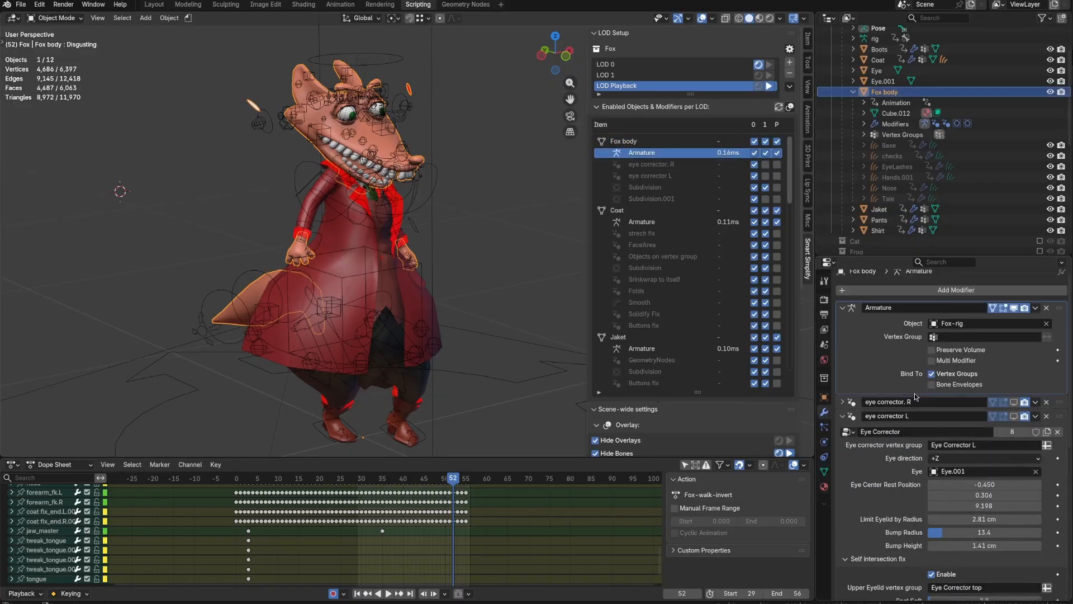
{"action": "left_click", "coordinate": [660, 176]}
{"action": "left_click", "coordinate": [648, 187]}
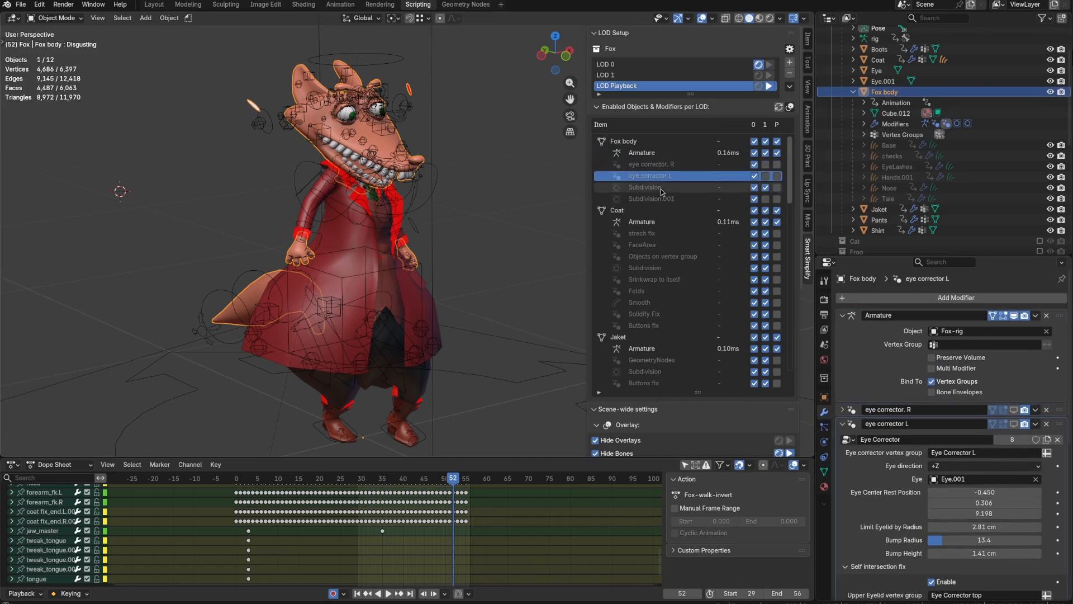
{"action": "scroll", "coordinate": [926, 509], "scroll_direction": "down", "scroll_amount": 5}
{"action": "scroll", "coordinate": [926, 508], "scroll_direction": "down", "scroll_amount": 5}
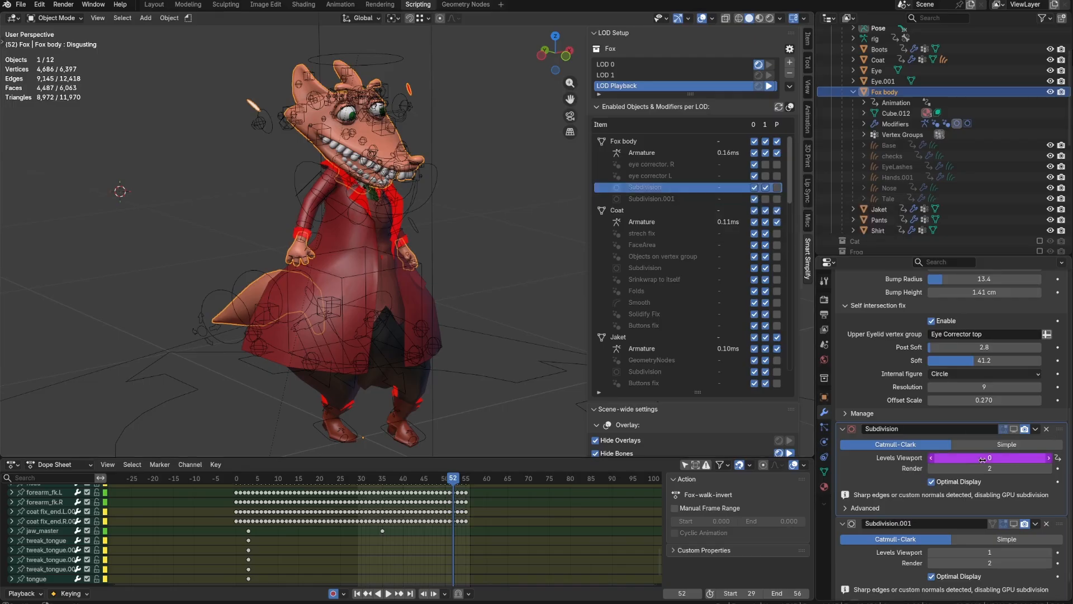
{"action": "left_click", "coordinate": [1046, 429]}
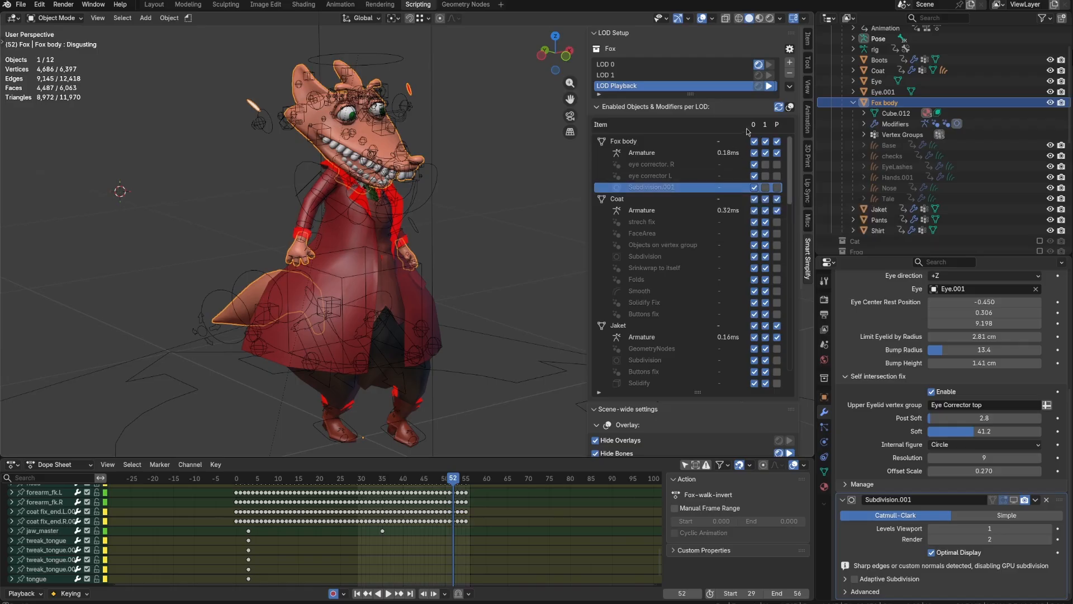
Try adding the Viewport Shaded switcher to the Fox collection's LOD setup
{"action": "left_click", "coordinate": [789, 106]}
{"action": "scroll", "coordinate": [781, 208], "scroll_direction": "down", "scroll_amount": 8}
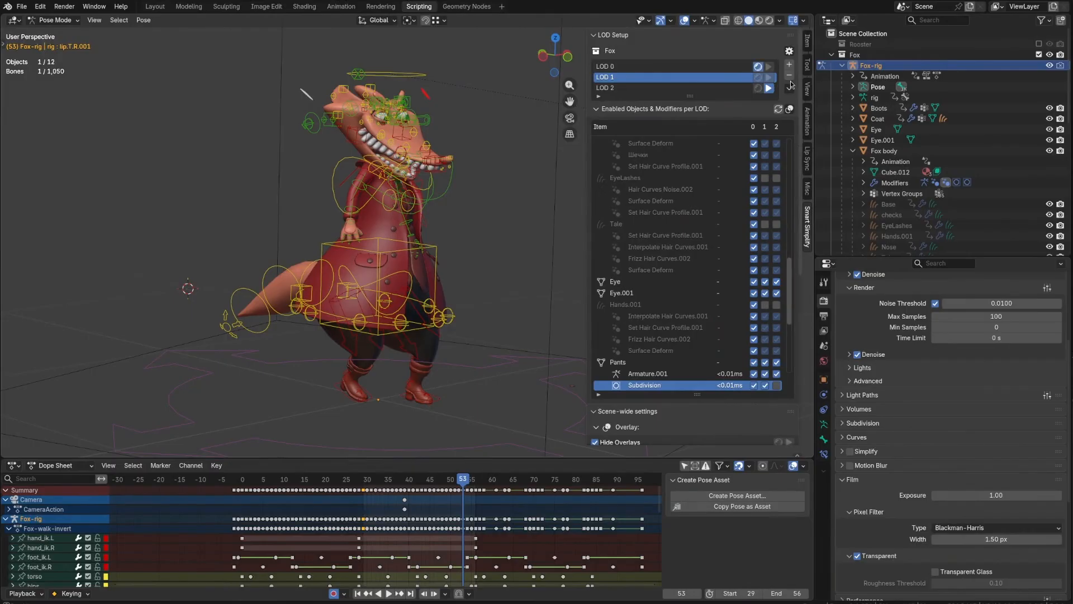
{"action": "left_click", "coordinate": [789, 52]}
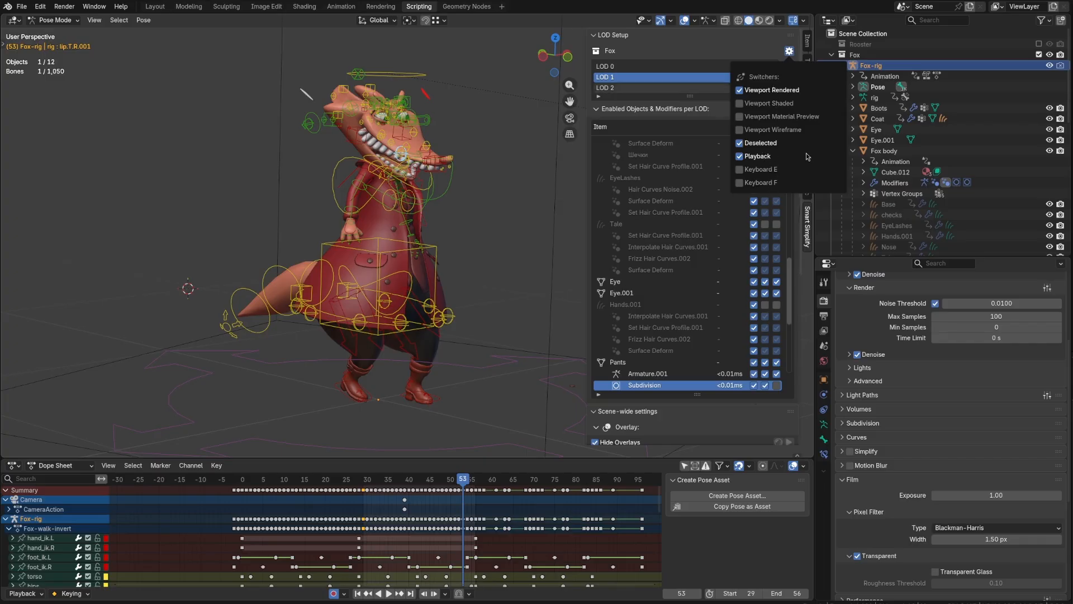
{"action": "left_click", "coordinate": [788, 104]}
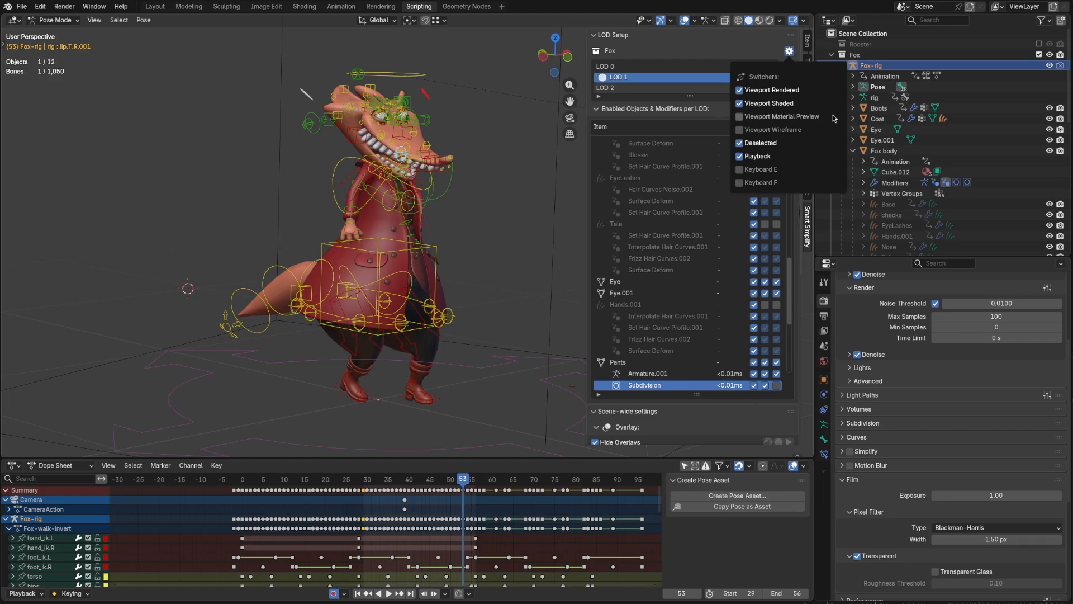
{"action": "left_click", "coordinate": [783, 105]}
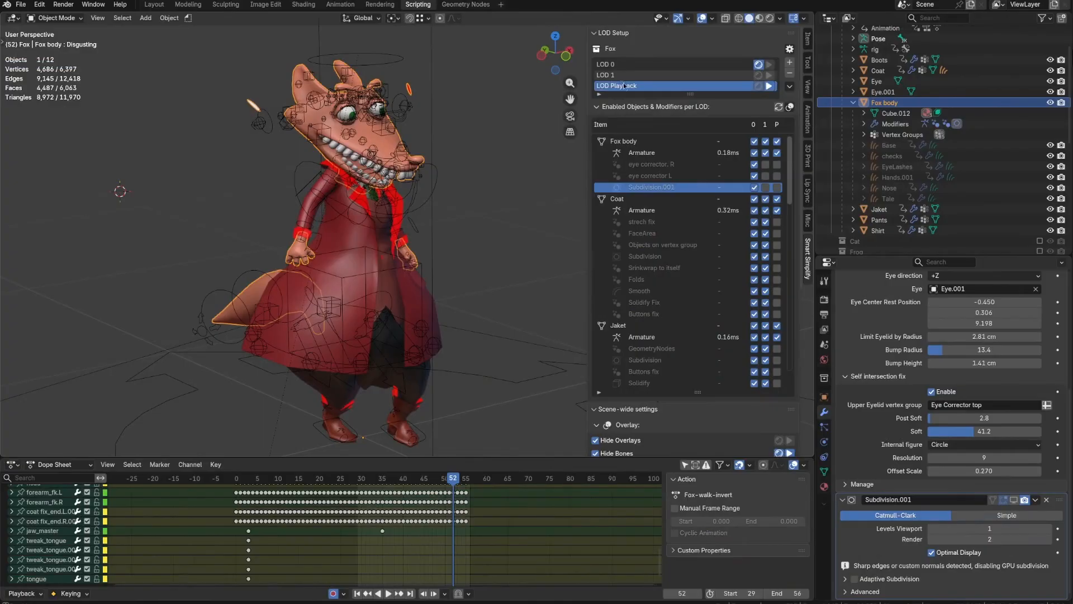
Make LOD 1 the current level for the Fox collection and save the file
{"action": "left_click", "coordinate": [623, 75]}
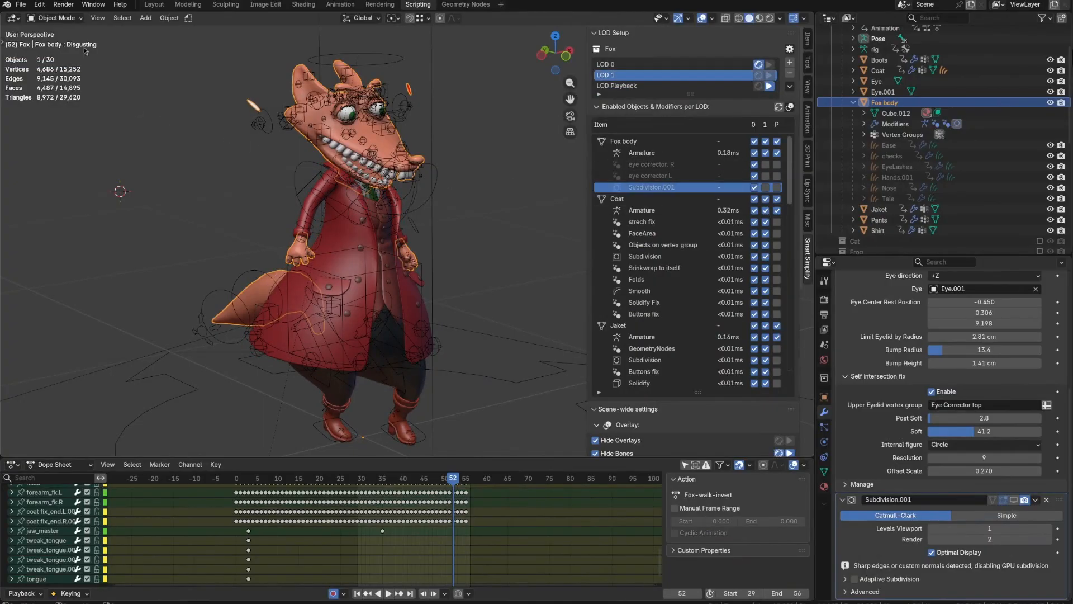
{"action": "left_click", "coordinate": [21, 5]}
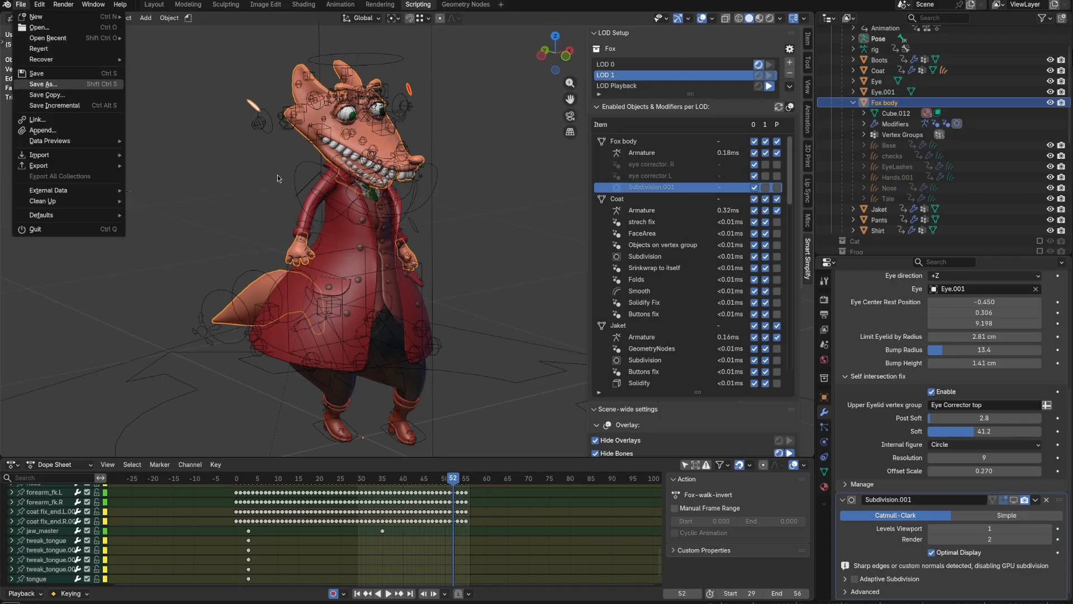
{"action": "left_click", "coordinate": [84, 74]}
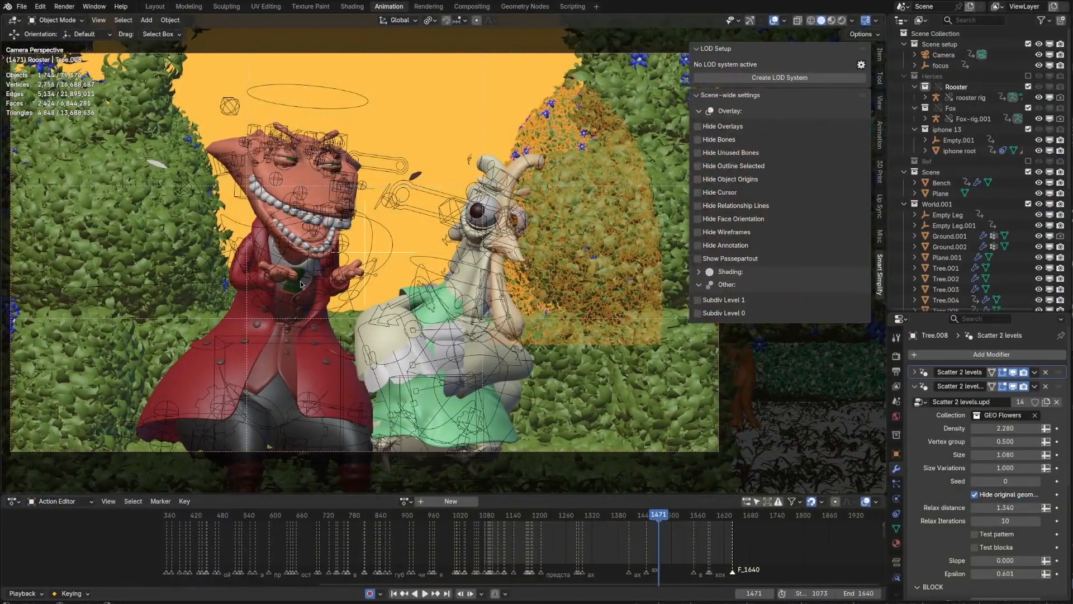
In the animation scene, create a full library override for the Fox collection from its rig, and select the rooster's rig
{"action": "left_click", "coordinate": [300, 285]}
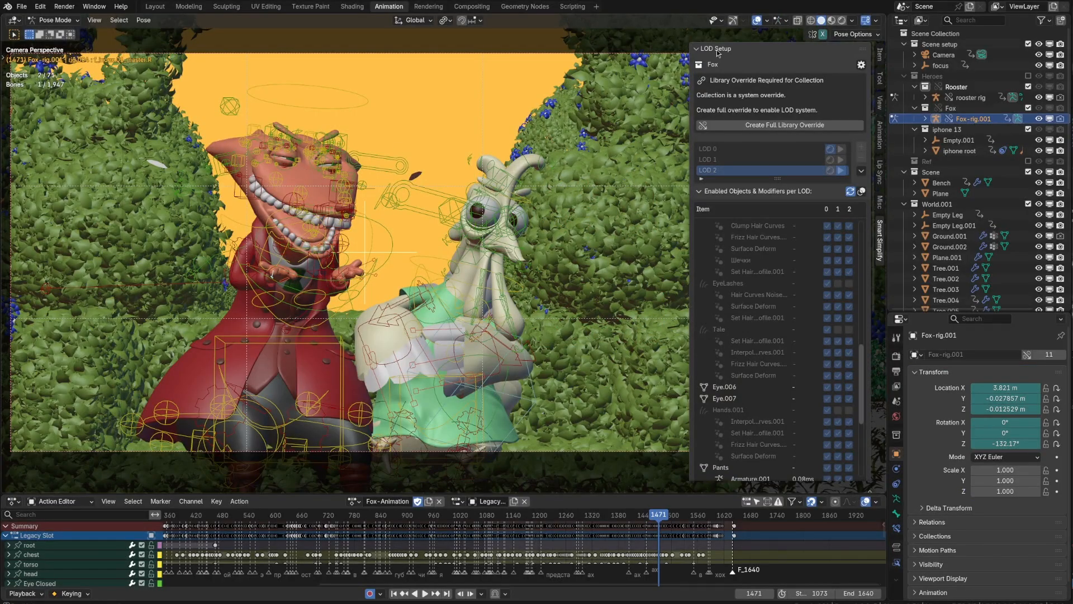
{"action": "left_click", "coordinate": [769, 127]}
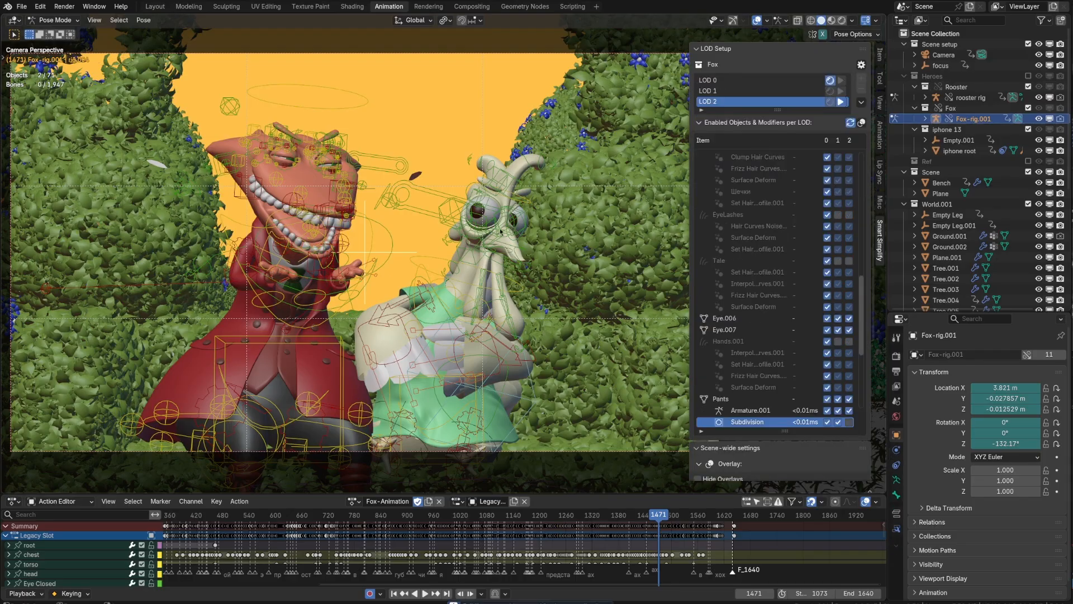
{"action": "left_click", "coordinate": [529, 228]}
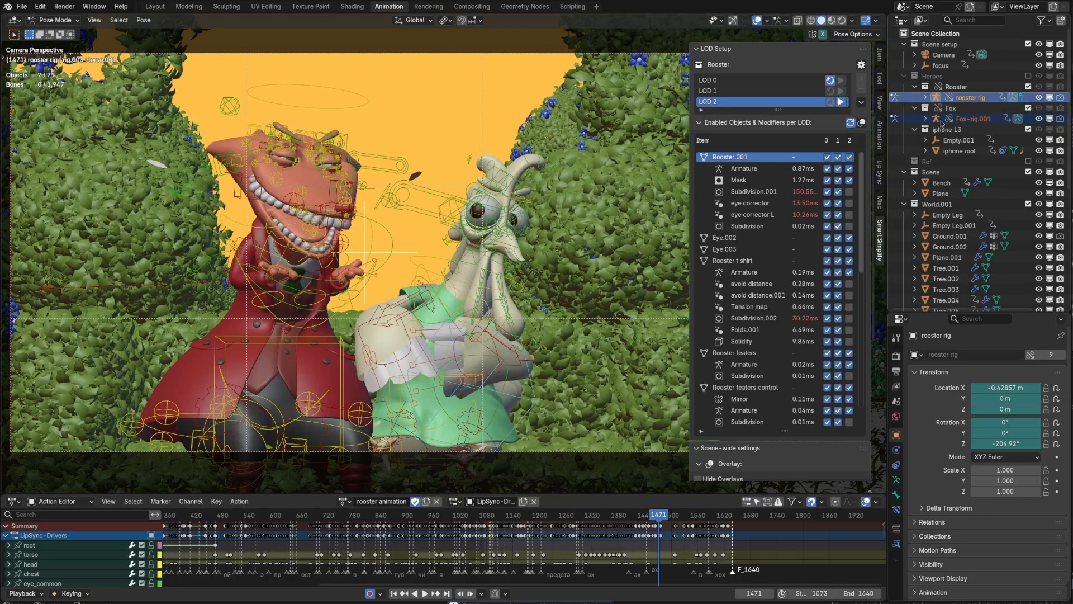
Create an LOD system for the World.001 collection from Tree.001 and assign LOD 1 to playback
{"action": "left_click", "coordinate": [540, 119]}
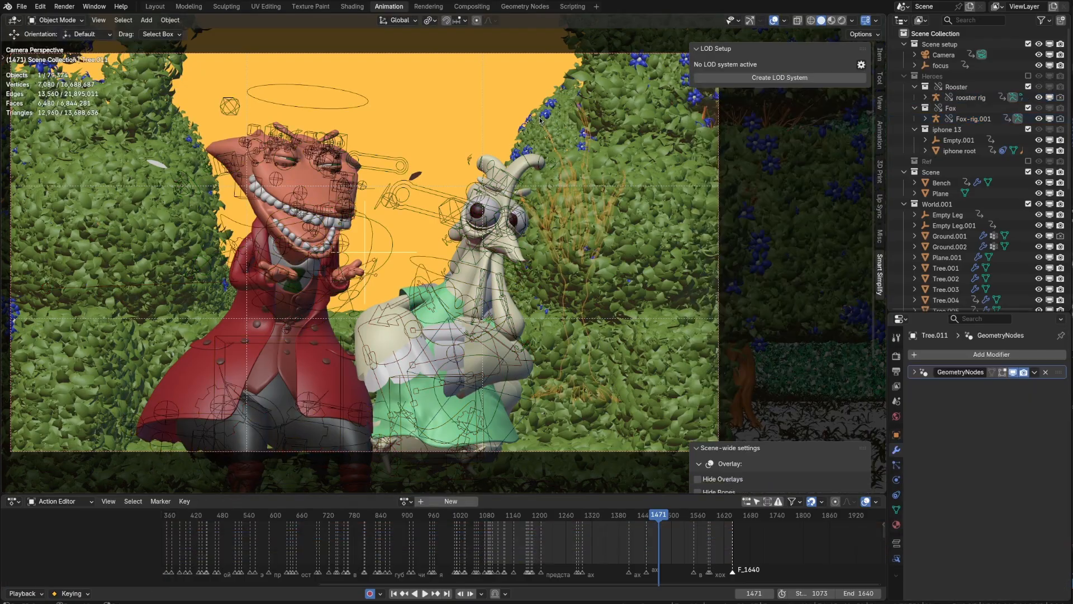
{"action": "left_click", "coordinate": [547, 114]}
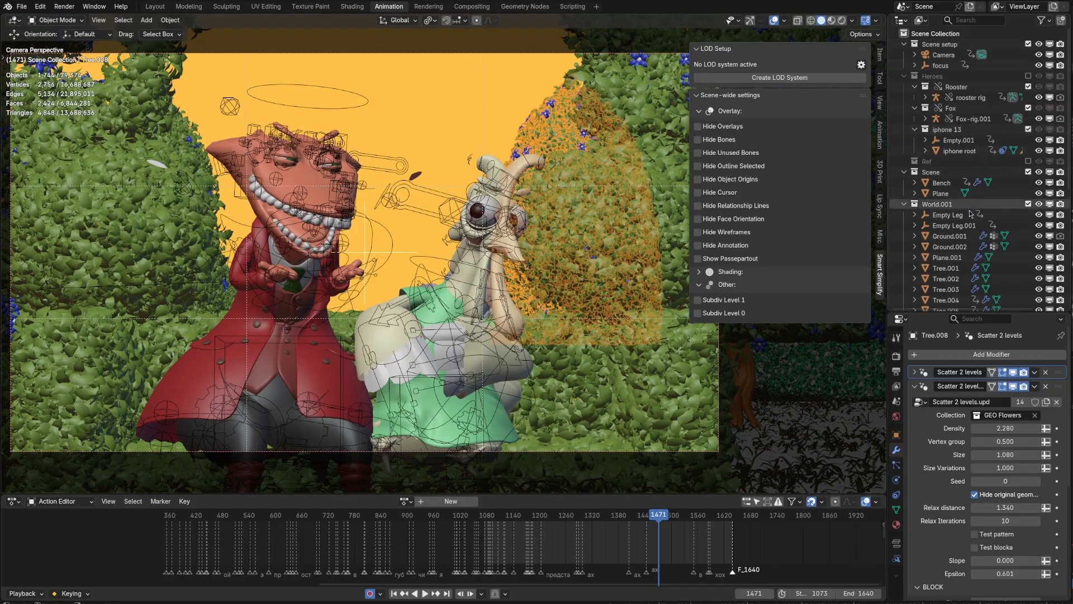
{"action": "scroll", "coordinate": [958, 179], "scroll_direction": "down", "scroll_amount": 4}
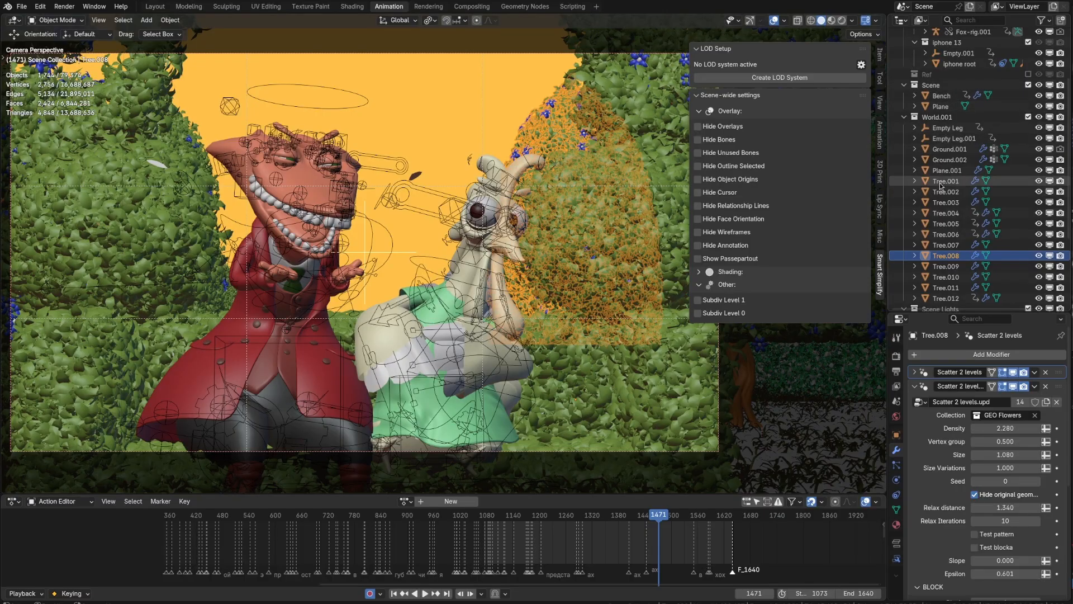
{"action": "left_click", "coordinate": [962, 181]}
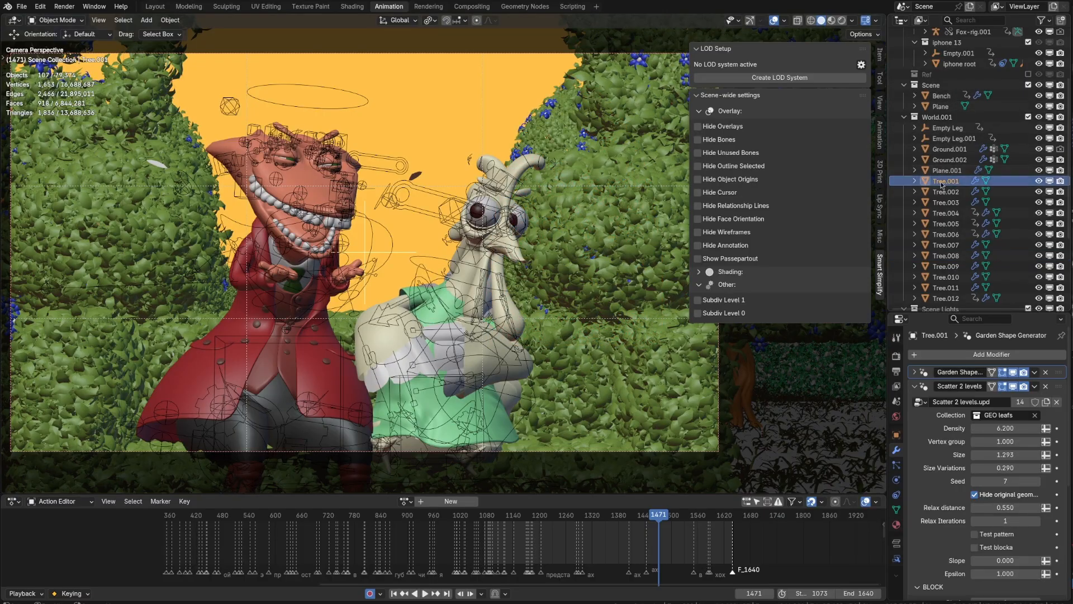
{"action": "left_click", "coordinate": [780, 77]}
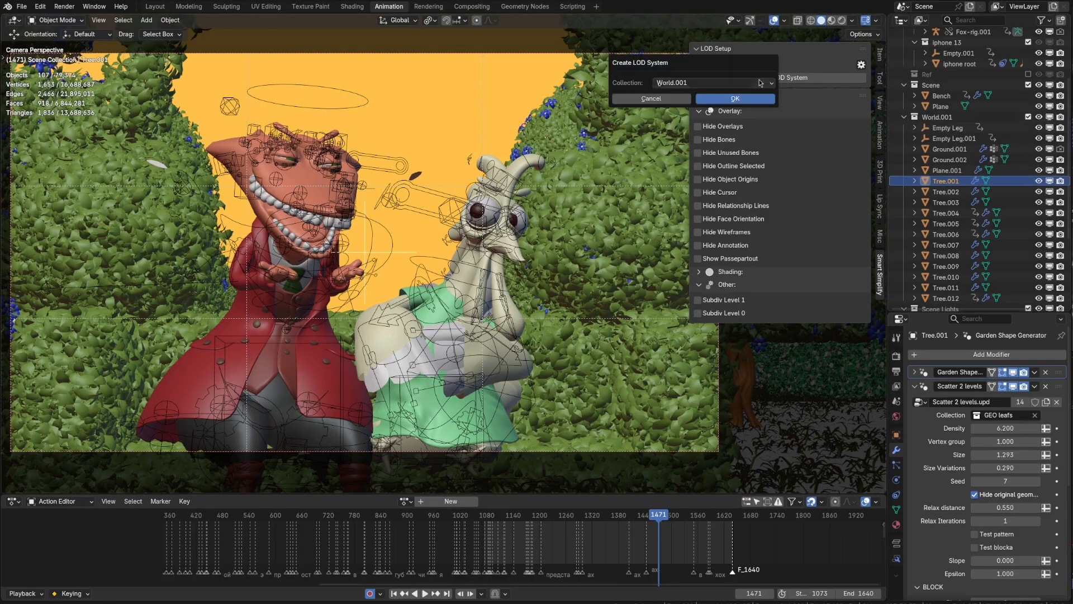
{"action": "left_click", "coordinate": [702, 84]}
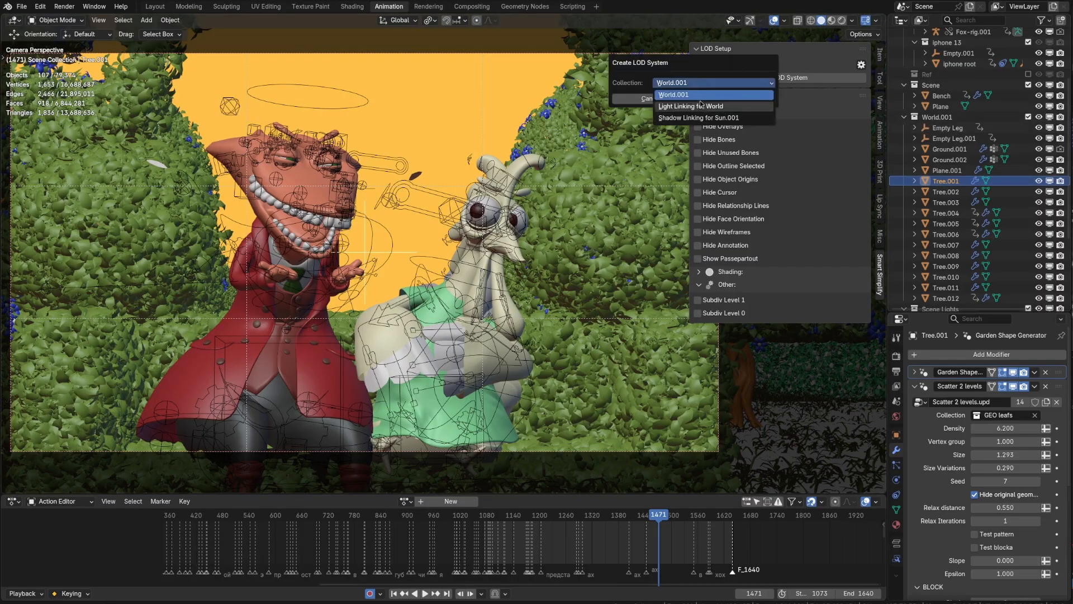
{"action": "left_click", "coordinate": [678, 89]}
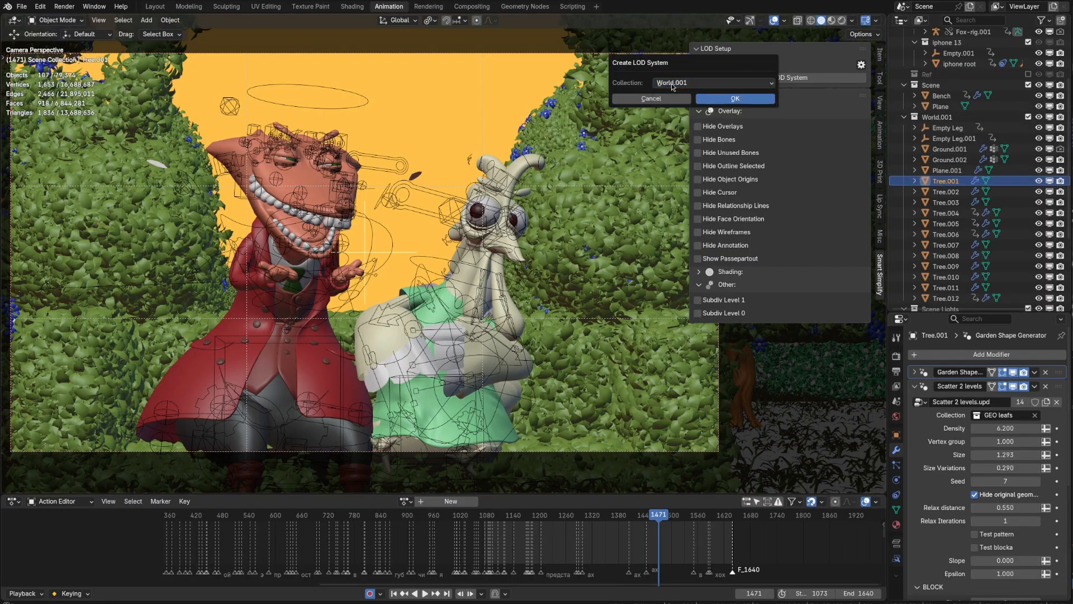
{"action": "left_click", "coordinate": [730, 100]}
{"action": "left_click", "coordinate": [841, 92]}
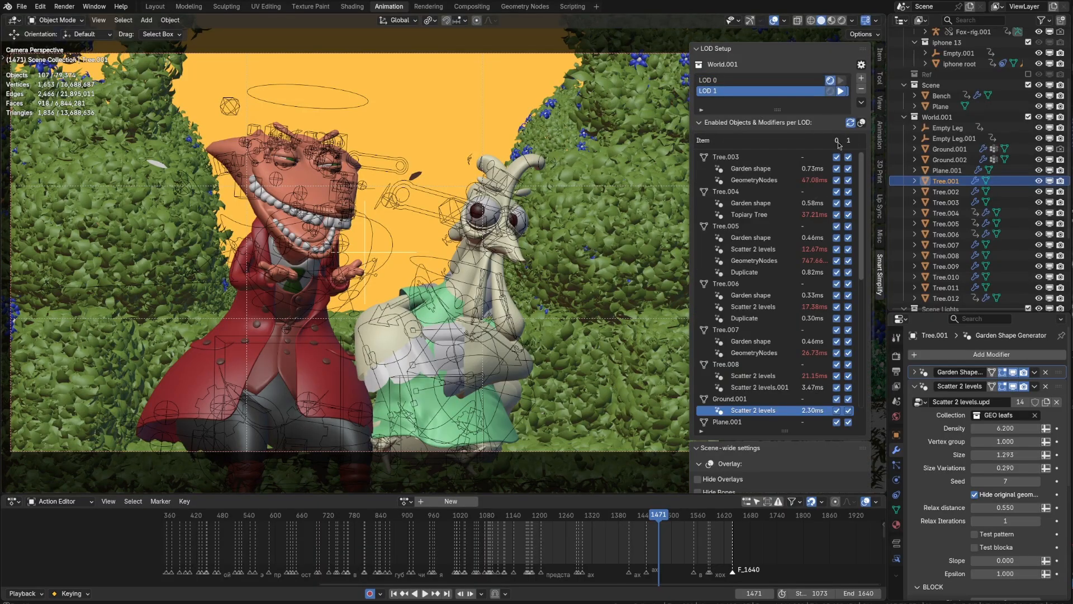
In LOD 1, disable the trees' slow GeometryNodes, Topiary Tree and Scatter 2 levels modifiers, plus Ground.002's Scatter 2 levels and Moving Instances
{"action": "left_click", "coordinate": [848, 180]}
{"action": "left_click", "coordinate": [848, 214]}
{"action": "left_click", "coordinate": [848, 249]}
{"action": "left_click", "coordinate": [848, 261]}
{"action": "left_click", "coordinate": [848, 353]}
{"action": "scroll", "coordinate": [848, 353], "scroll_direction": "down", "scroll_amount": 14}
{"action": "left_click", "coordinate": [848, 296]}
{"action": "left_click", "coordinate": [847, 307]}
{"action": "scroll", "coordinate": [847, 313], "scroll_direction": "down", "scroll_amount": 10}
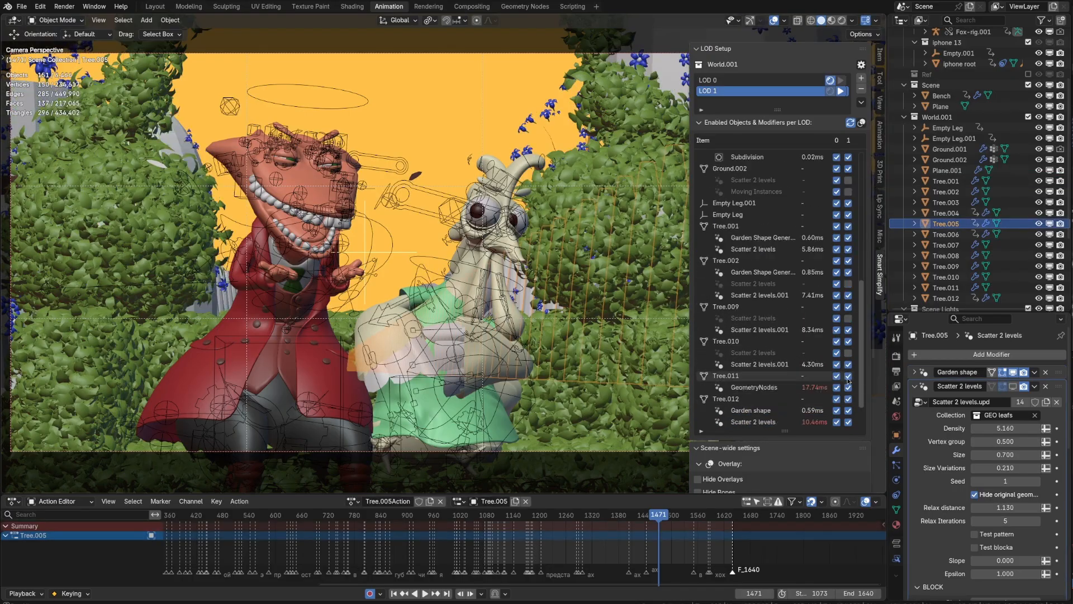
Resync the World.001 objects with an Alert Time Threshold of 3.2 ms and disable the modifiers above it in LOD 1
{"action": "left_click", "coordinate": [861, 123]}
{"action": "left_click_drag", "start_coordinate": [872, 171], "coordinate": [838, 171]}
{"action": "left_click", "coordinate": [860, 192]}
{"action": "scroll", "coordinate": [847, 313], "scroll_direction": "up", "scroll_amount": 20}
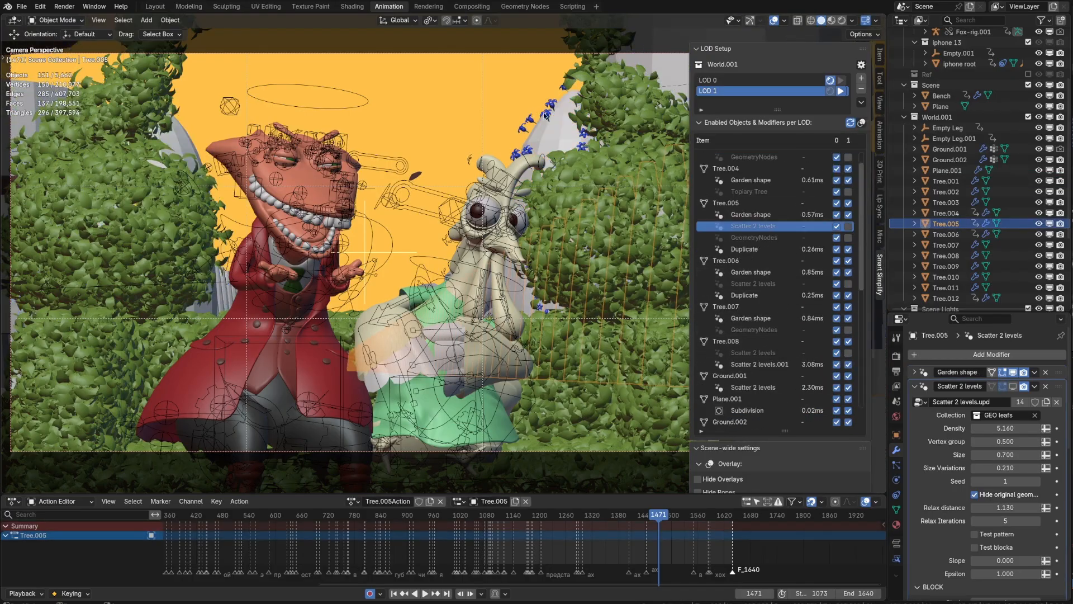
{"action": "scroll", "coordinate": [841, 286], "scroll_direction": "down", "scroll_amount": 9}
Create an LOD system for the Bench's Scene collection with LOD 1 for playback, and disable the Bench's Scatter 2 levels in LOD 1
{"action": "left_click", "coordinate": [642, 358]}
{"action": "left_click", "coordinate": [794, 77]}
{"action": "left_click", "coordinate": [841, 93]}
{"action": "left_click", "coordinate": [857, 168]}
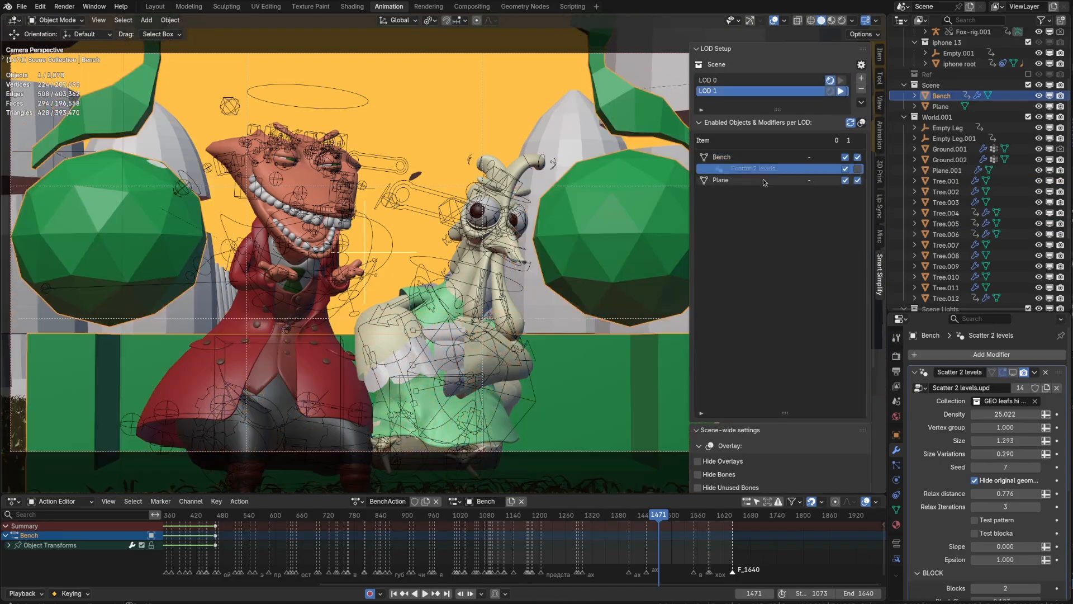
Make LOD 0 the current level for the Scene collection, and play and stop the animation to check it
{"action": "left_click", "coordinate": [716, 80]}
{"action": "key", "text": "space"}
{"action": "key", "text": "space"}
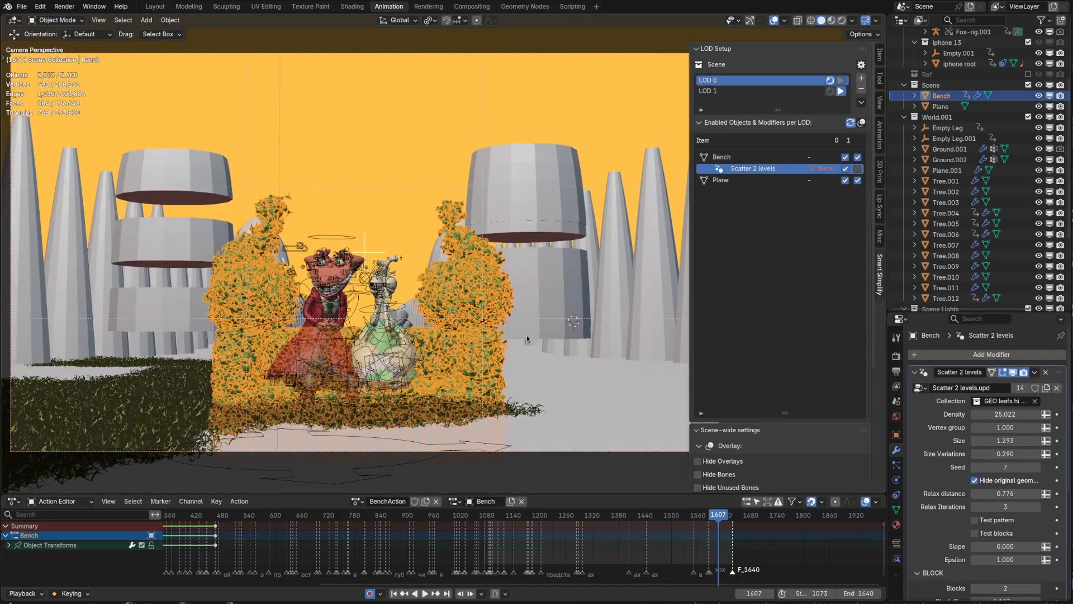
Select the grass object Ground.001, show the Rendered hints in its LOD list, and disable Ground.001 in both LOD 0 and LOD 1
{"action": "left_click", "coordinate": [536, 411]}
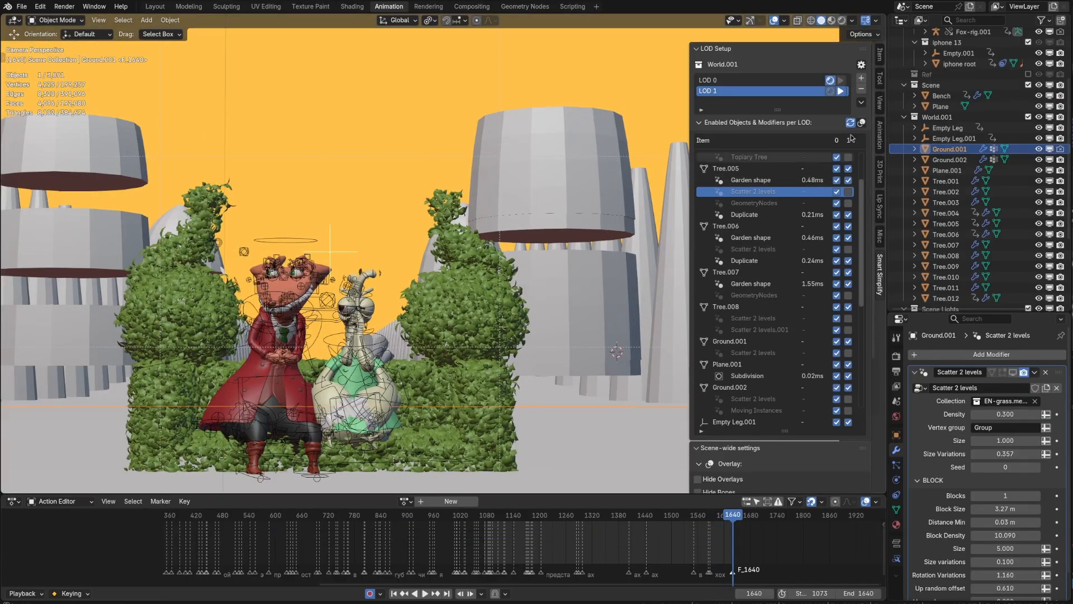
{"action": "left_click", "coordinate": [862, 123]}
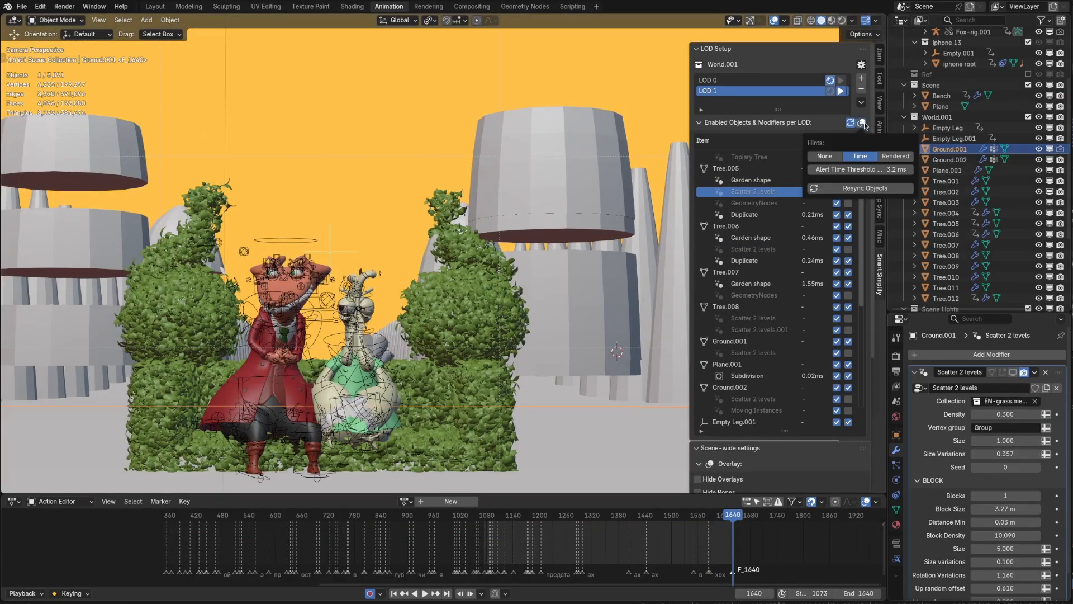
{"action": "left_click", "coordinate": [895, 155]}
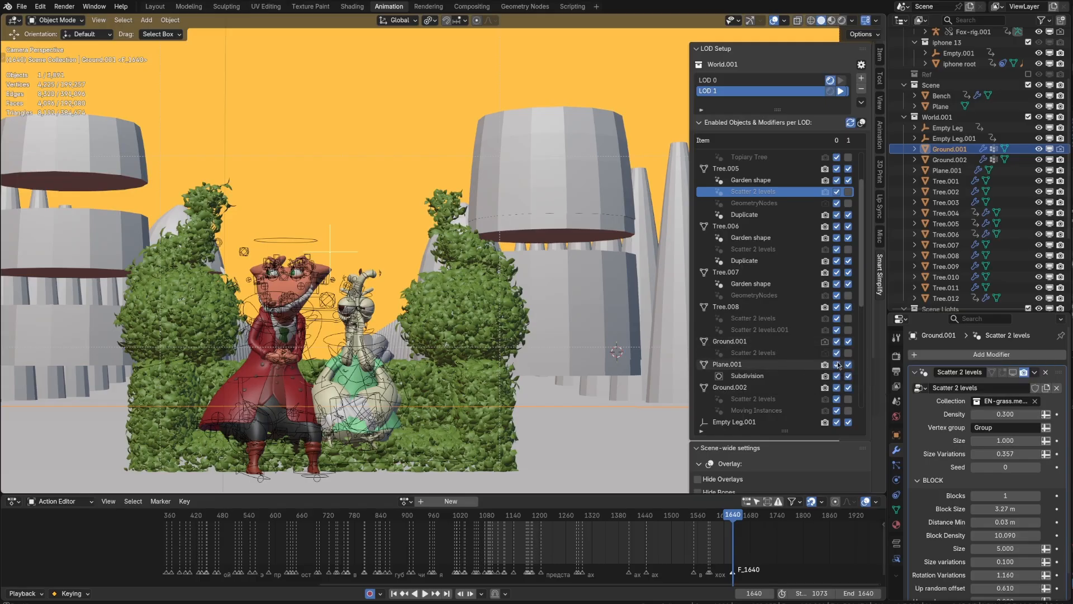
{"action": "left_click", "coordinate": [836, 341]}
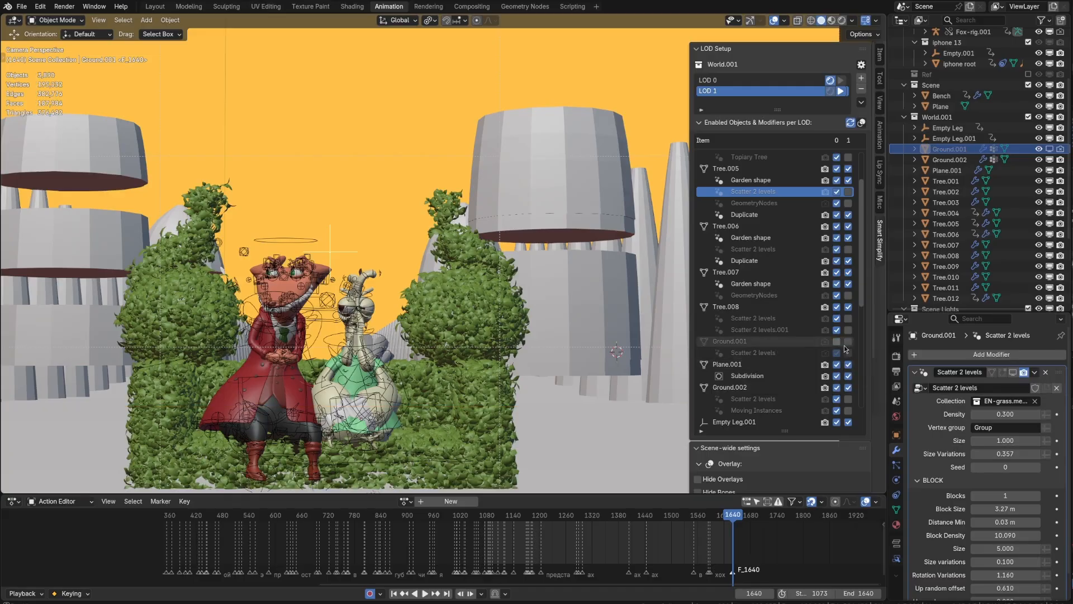
{"action": "left_click", "coordinate": [847, 341]}
{"action": "scroll", "coordinate": [763, 378], "scroll_direction": "down", "scroll_amount": 6}
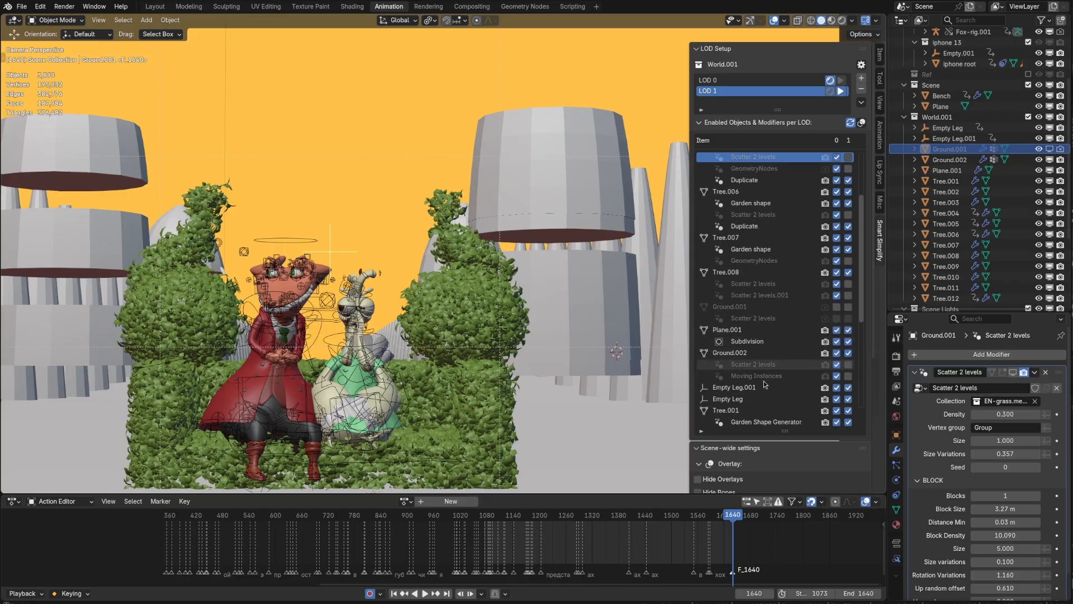
Go to frame 1484 and make LOD 1 the current level for both the Fox and the Rooster
{"action": "scroll", "coordinate": [773, 375], "scroll_direction": "up", "scroll_amount": 5}
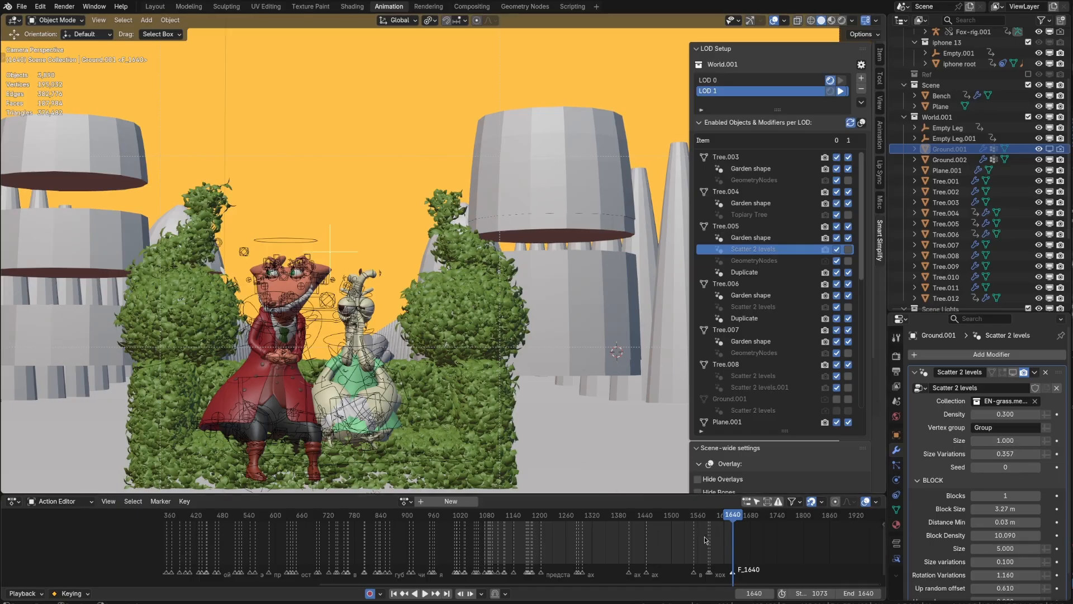
{"action": "left_click_drag", "start_coordinate": [688, 542], "coordinate": [663, 539]}
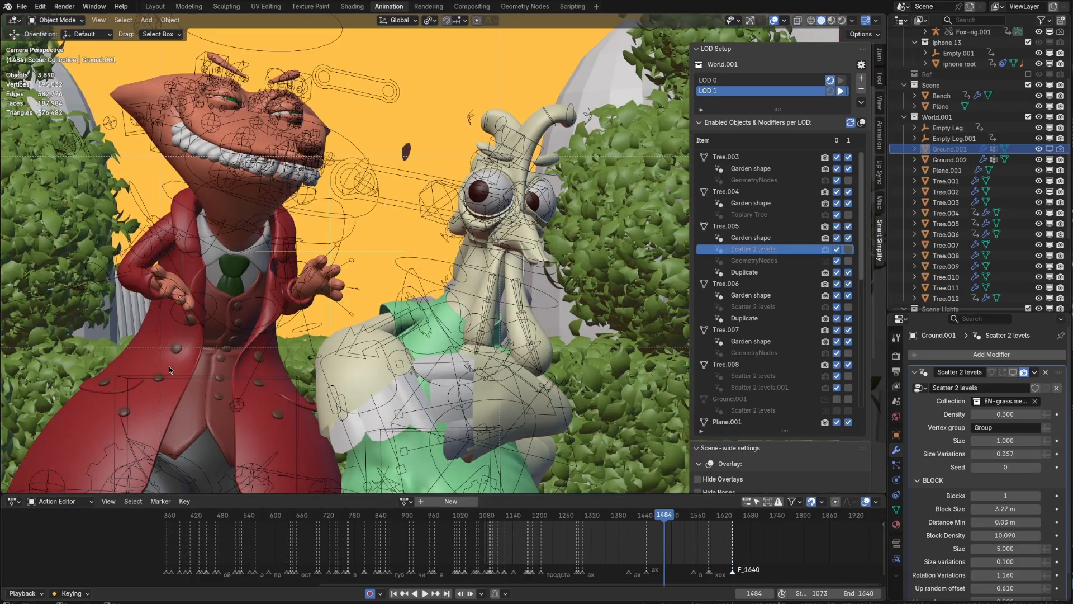
{"action": "left_click", "coordinate": [188, 364]}
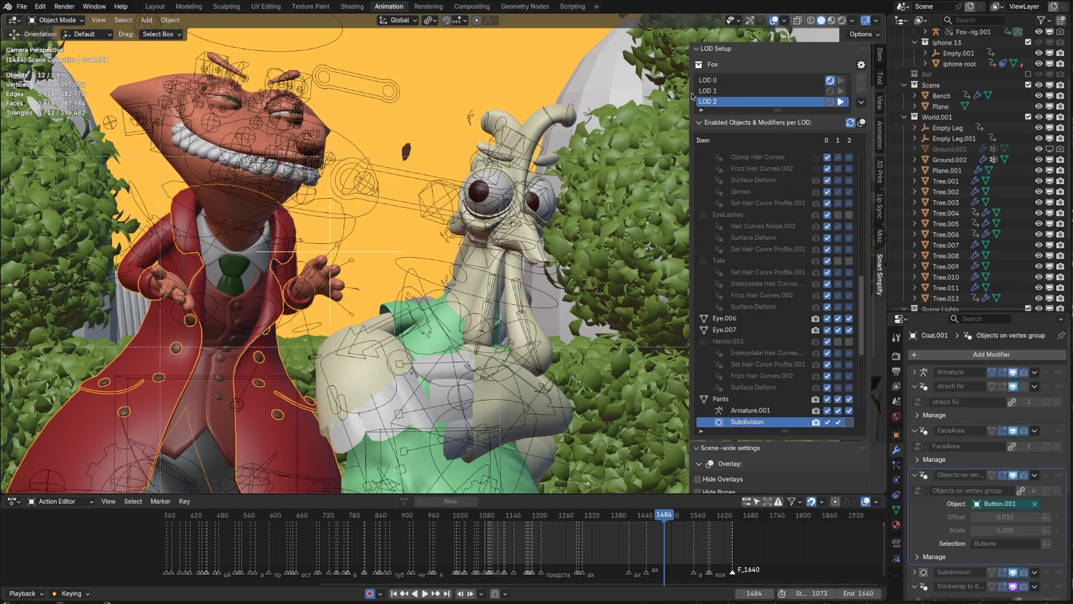
{"action": "left_click", "coordinate": [712, 91]}
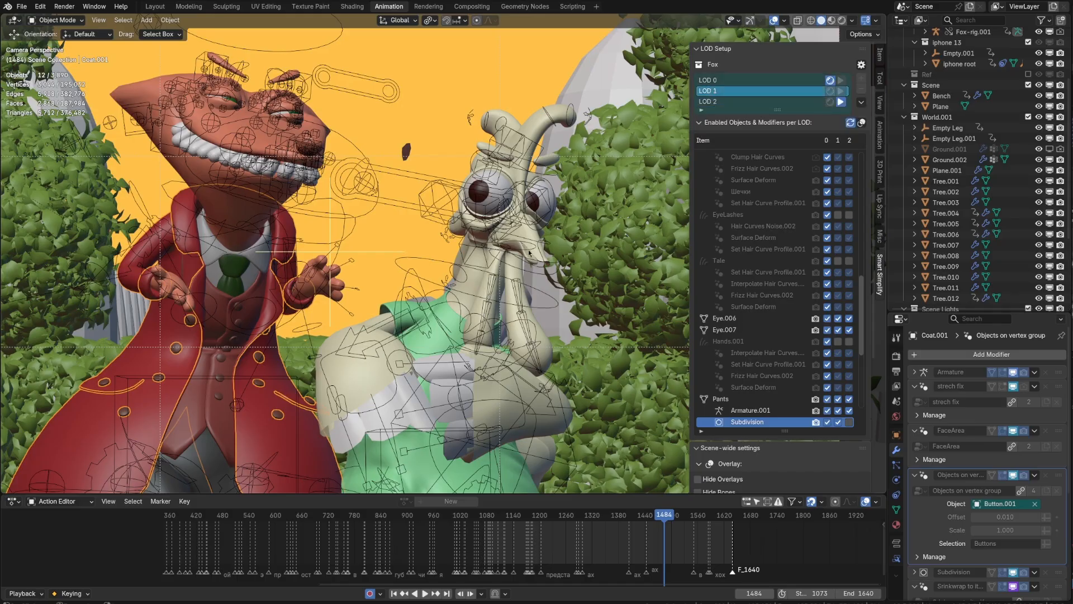
{"action": "left_click", "coordinate": [460, 364]}
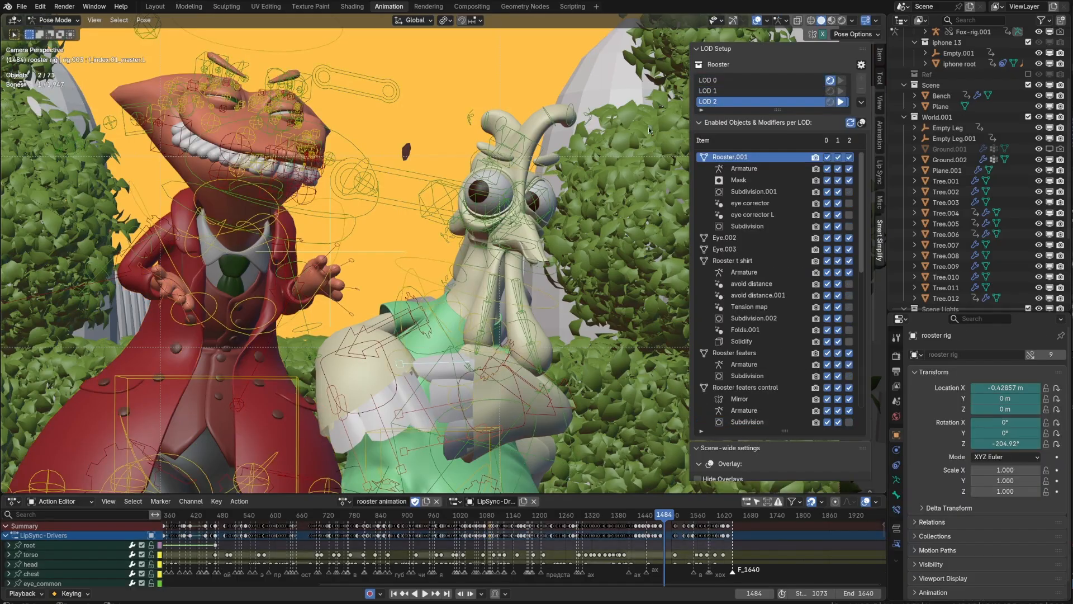
{"action": "left_click", "coordinate": [714, 91]}
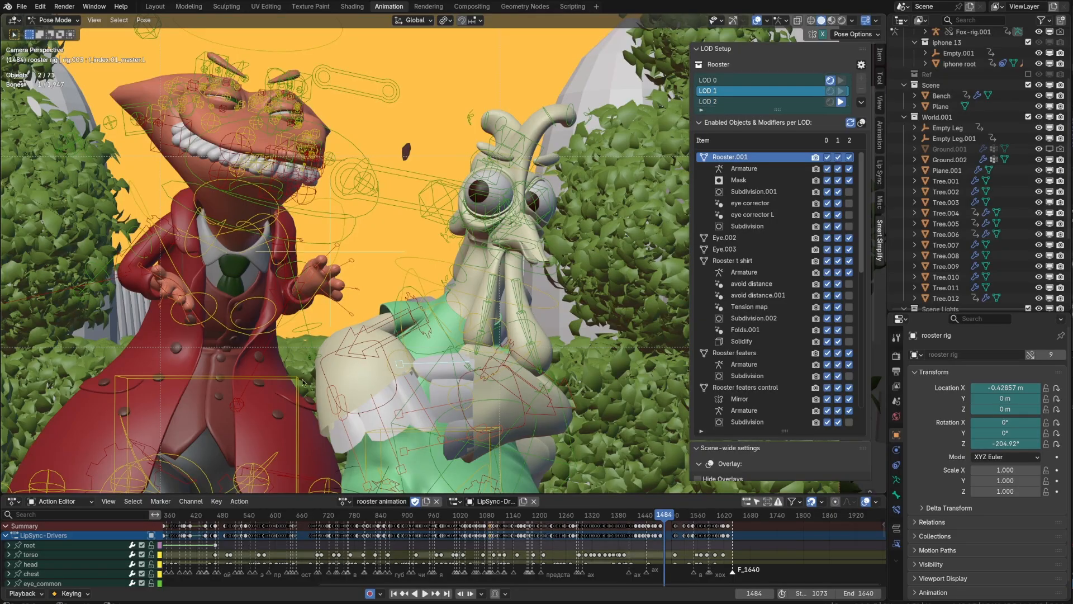
Select the fox's Jaket, play and stop the animation to check the LOD switching, and go to frame 1615
{"action": "left_click", "coordinate": [225, 358]}
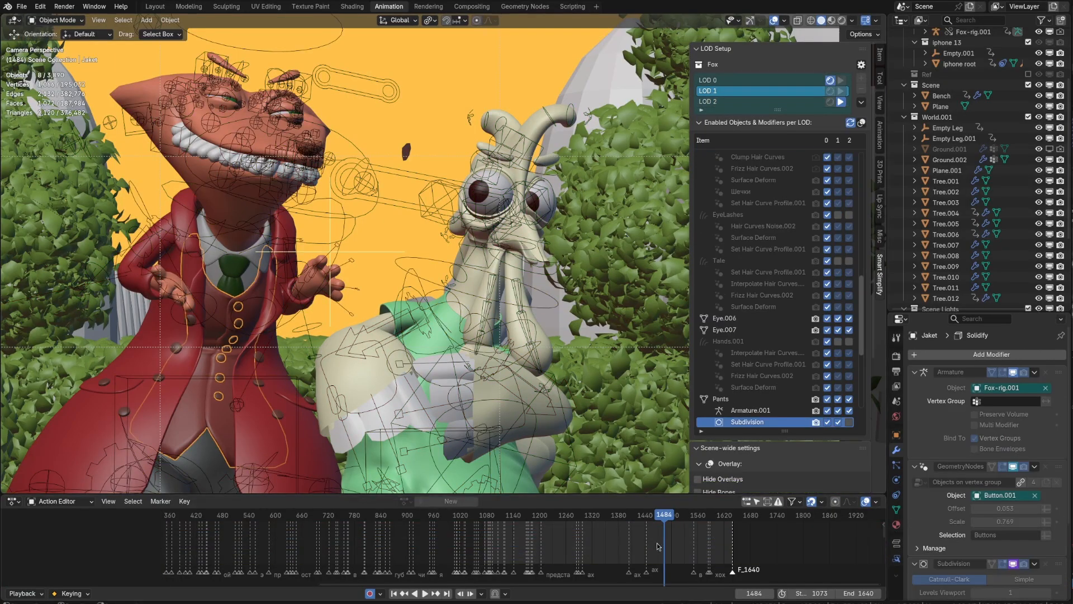
{"action": "mouse_move", "coordinate": [655, 543]}
{"action": "right_mouse_down", "text": "shift"}
{"action": "mouse_move", "coordinate": [634, 544]}
{"action": "mouse_move", "coordinate": [646, 545]}
{"action": "right_mouse_up", "text": "shift"}
{"action": "key", "text": "space"}
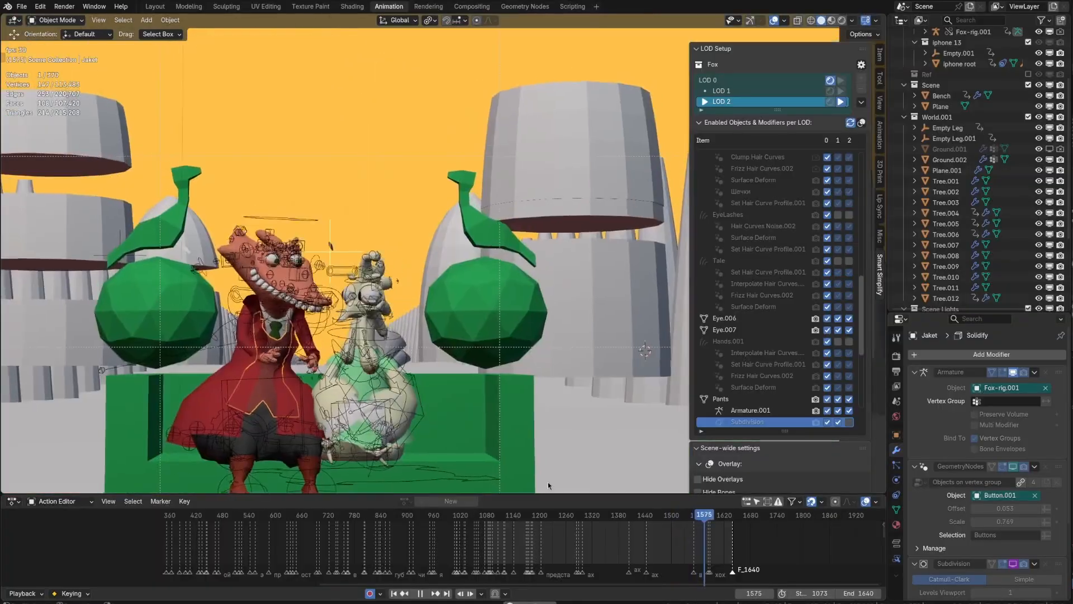
{"action": "key", "text": "space"}
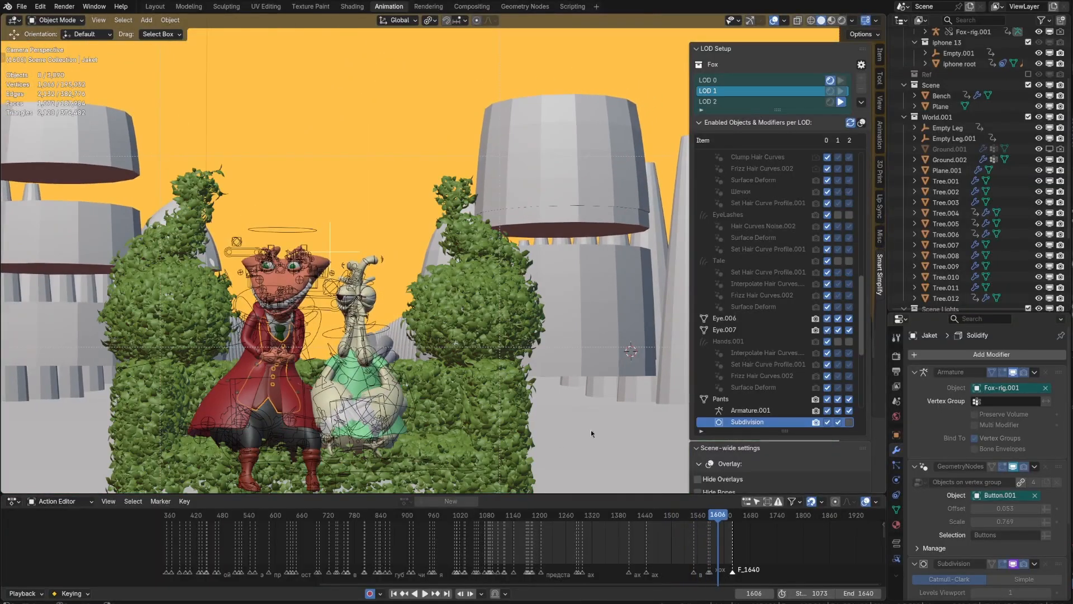
{"action": "left_click", "coordinate": [722, 514]}
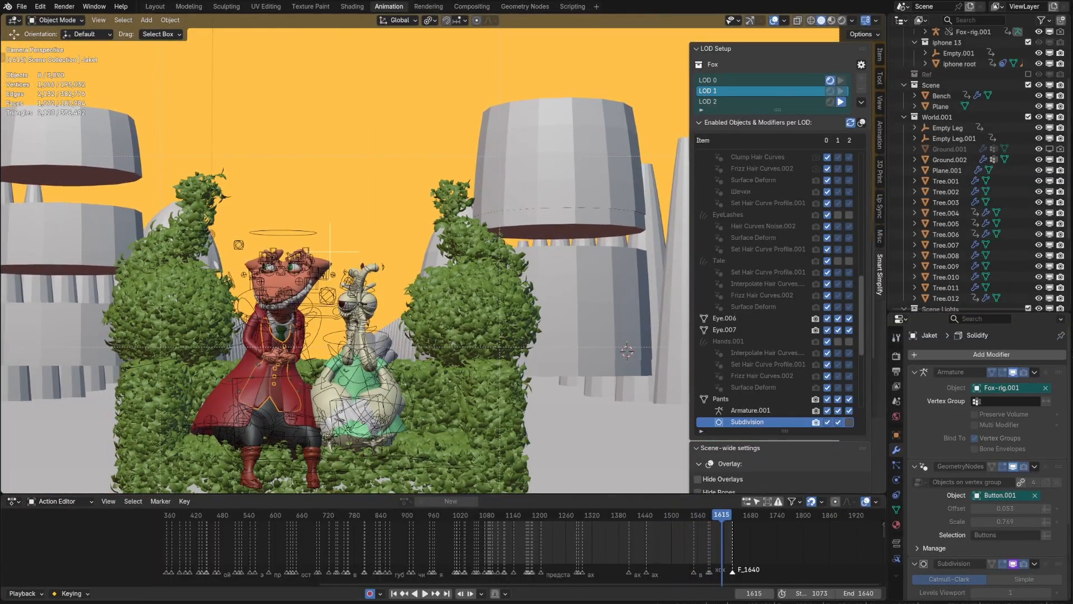
In the scene-wide settings, enable Hide Specular Highlight and Hide Bones for playback, and play the animation
{"action": "left_click", "coordinate": [697, 123]}
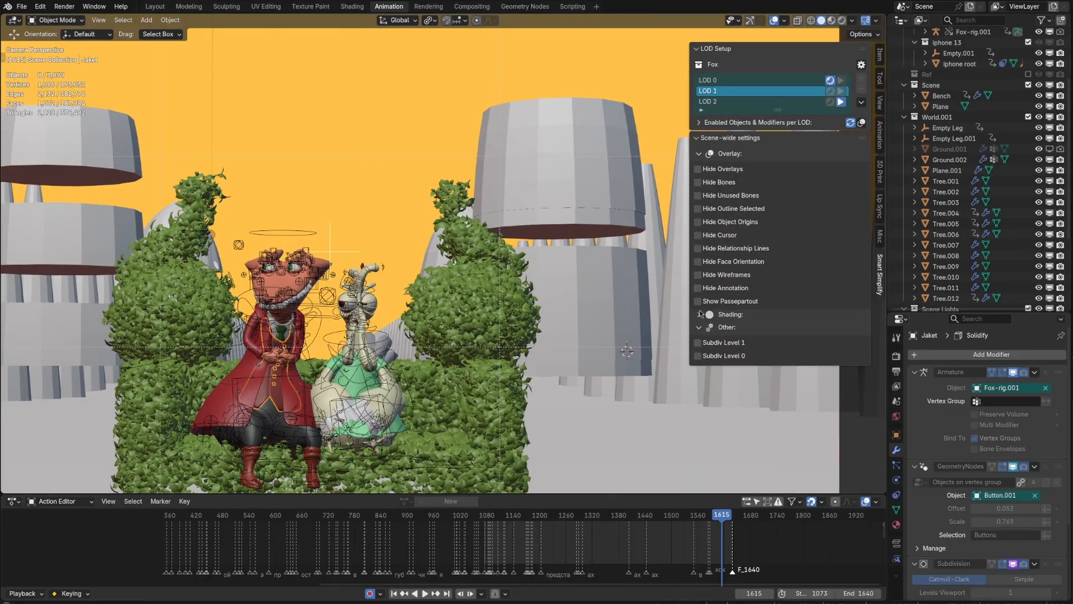
{"action": "left_click", "coordinate": [699, 314]}
{"action": "left_click", "coordinate": [698, 396]}
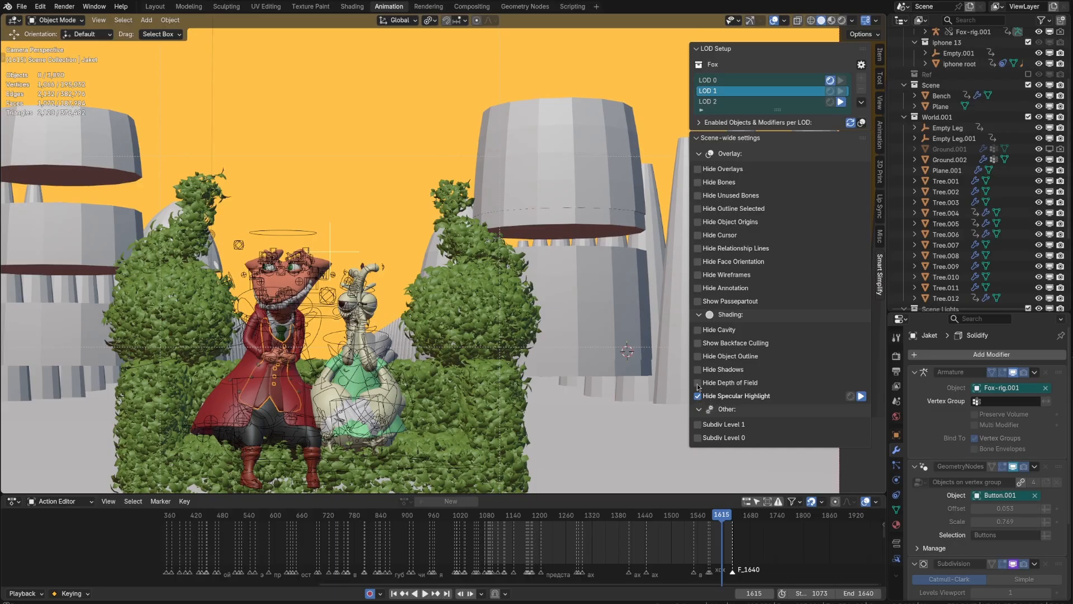
{"action": "left_click", "coordinate": [698, 183]}
{"action": "left_click", "coordinate": [861, 182]}
{"action": "key", "text": "space"}
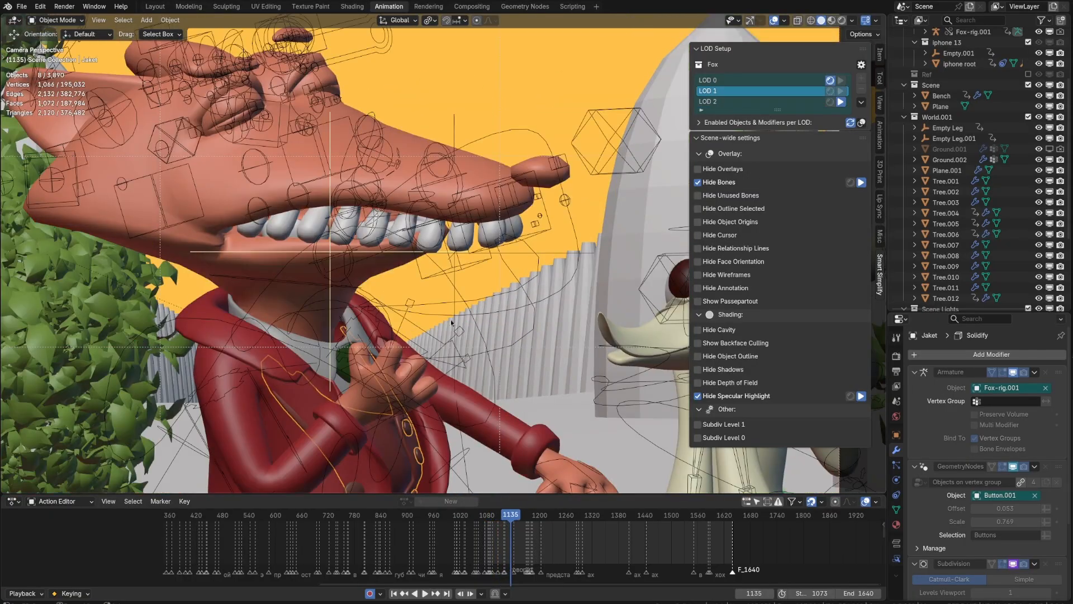
Enable Show Passepartout for playback, and play and stop the animation with the whole camera frame in view to check it
{"action": "left_click", "coordinate": [698, 301]}
{"action": "scroll", "coordinate": [465, 328], "scroll_direction": "down", "scroll_amount": 3}
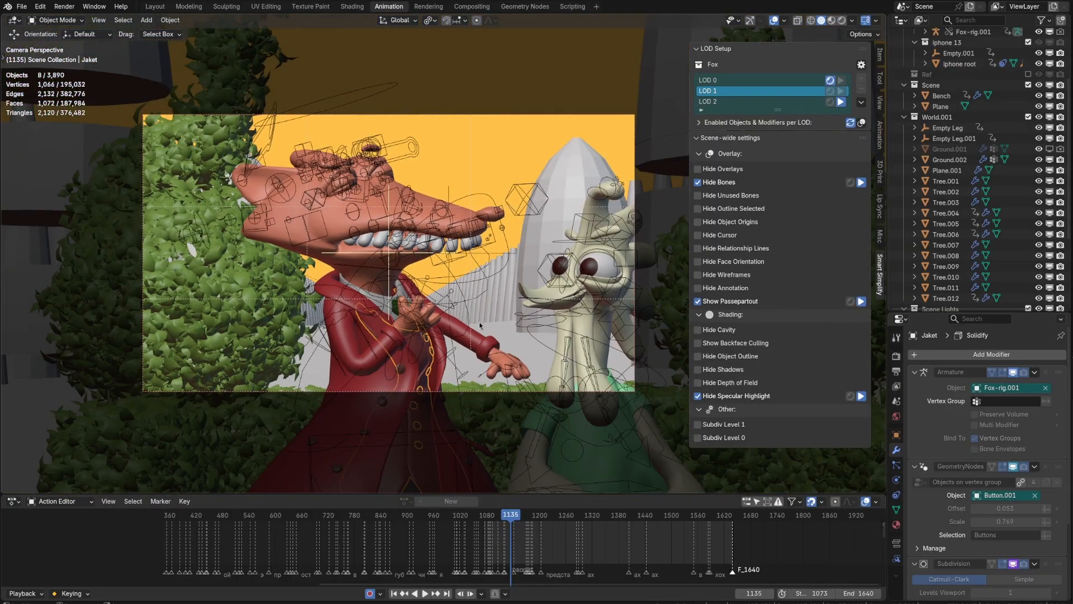
{"action": "scroll", "coordinate": [478, 322], "scroll_direction": "down", "scroll_amount": 1}
{"action": "middle_click_drag", "start_coordinate": [527, 307], "coordinate": [457, 307], "text": "shift"}
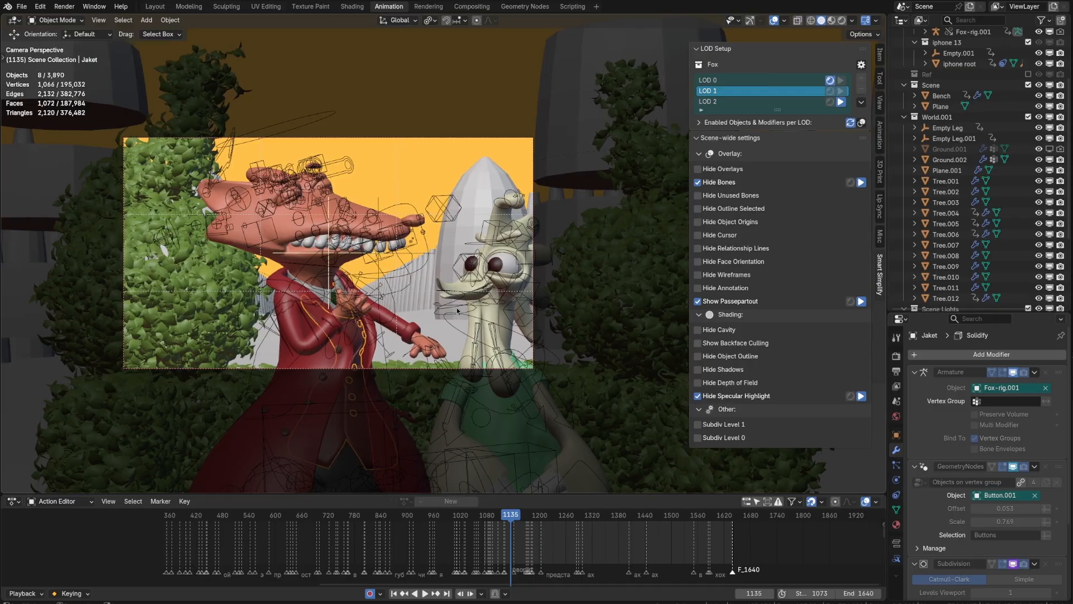
{"action": "key", "text": "space"}
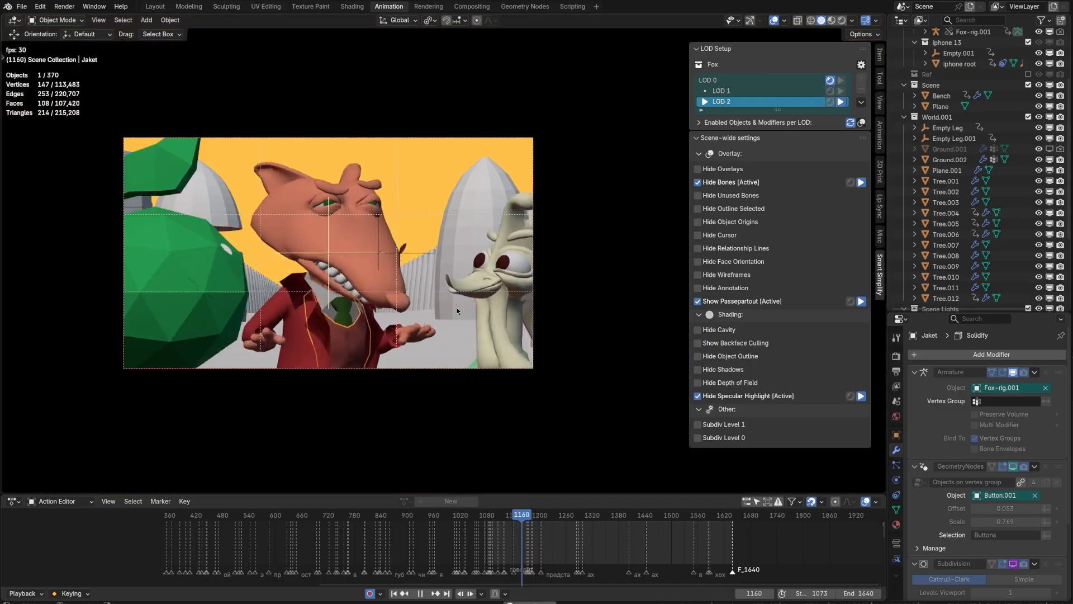
{"action": "key", "text": "space"}
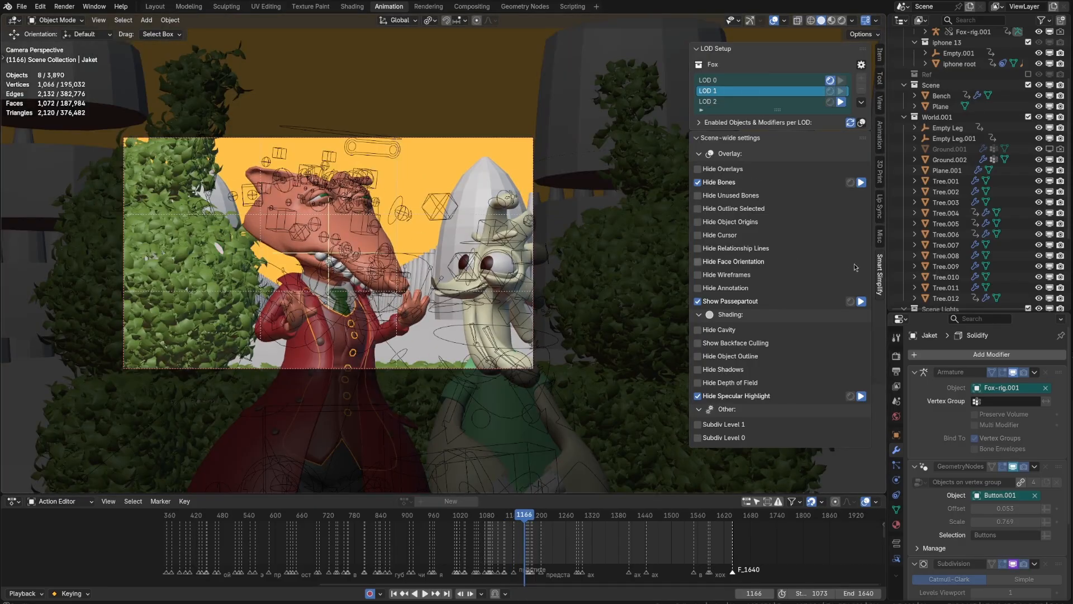
Enable the Keyboard E switcher, assign Show Passepartout to it instead of playback, and toggle the switcher to check the fox's LOD 0
{"action": "left_click", "coordinate": [861, 64]}
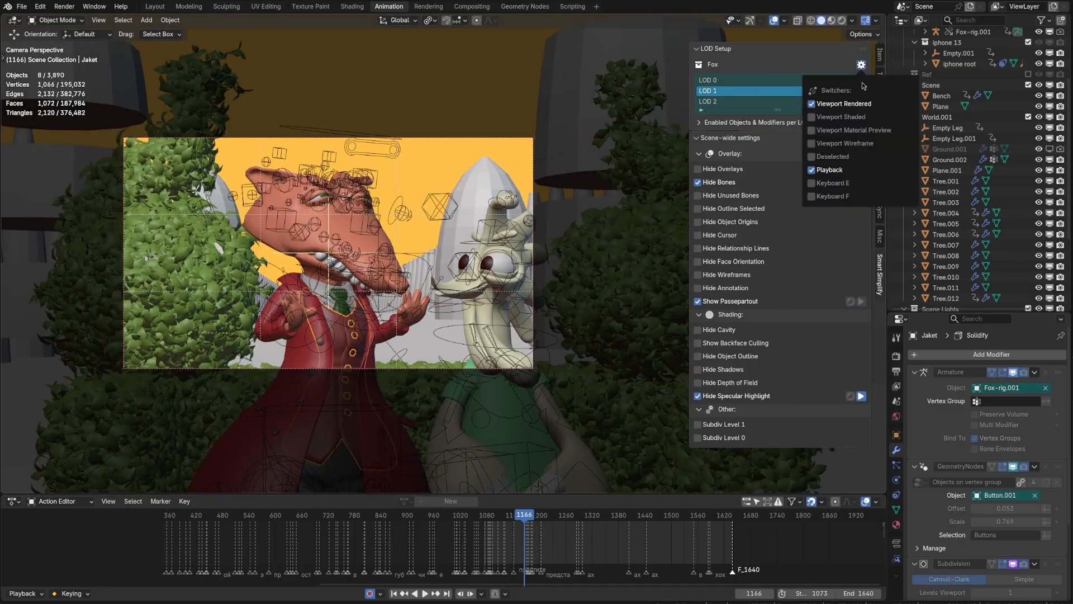
{"action": "left_click", "coordinate": [838, 182]}
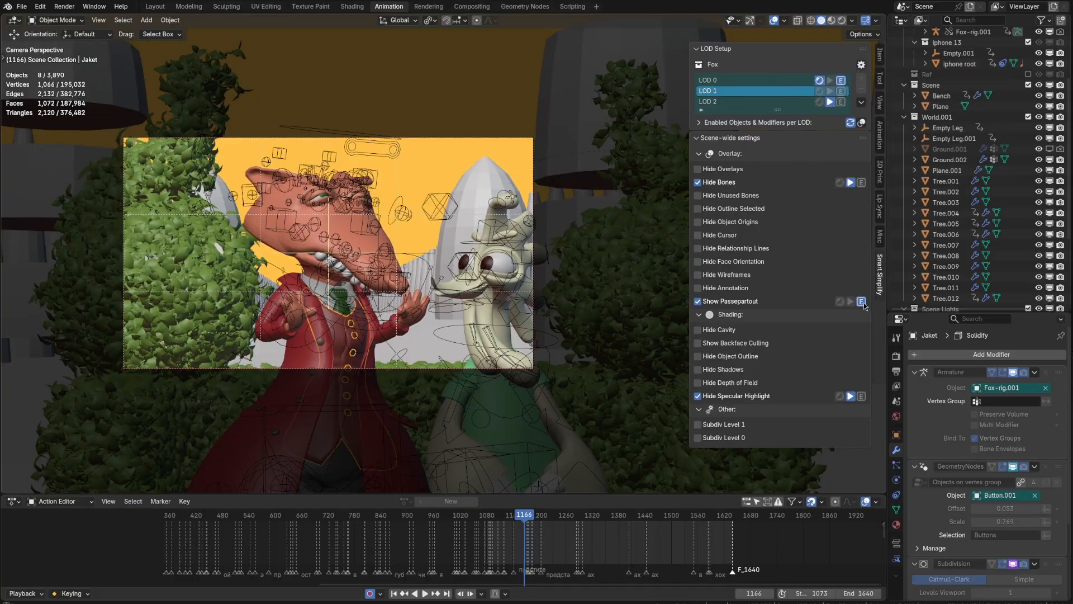
{"action": "key", "text": "e"}
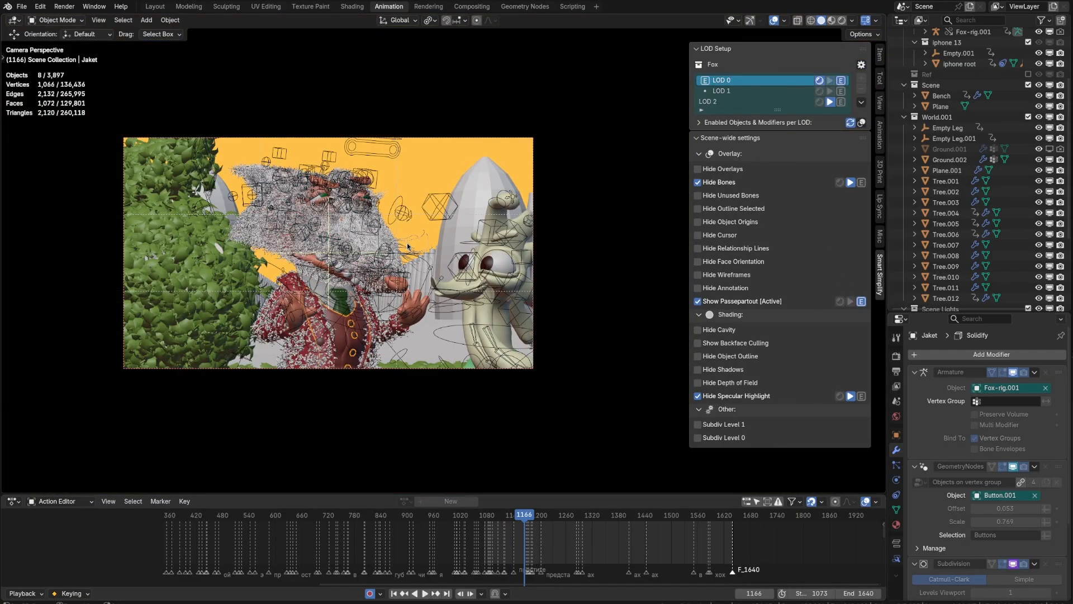
{"action": "key", "text": "e"}
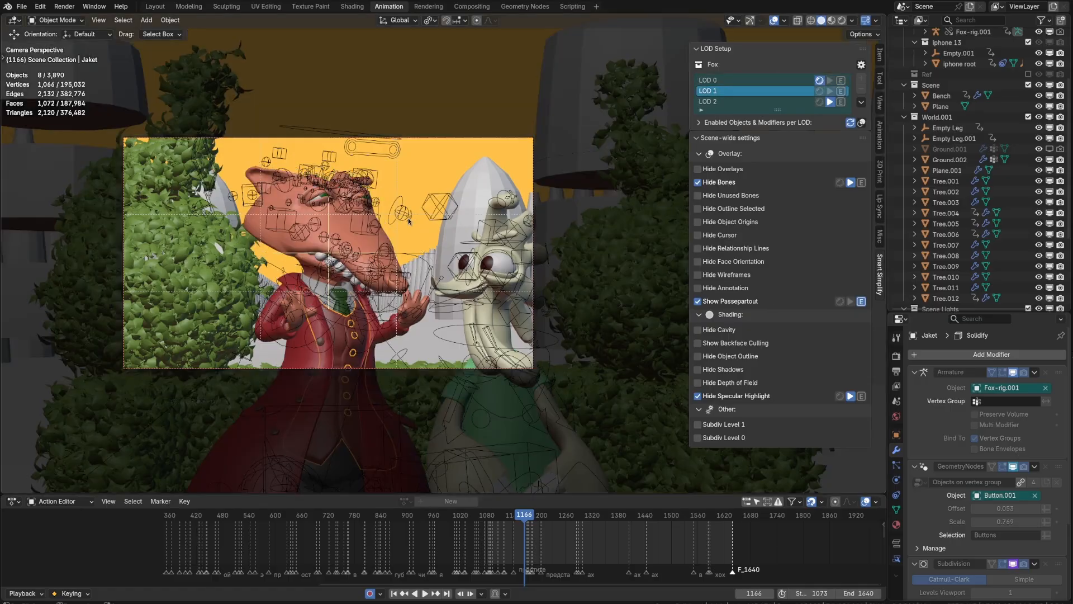
{"action": "key", "text": "e"}
{"action": "key", "text": "e"}
Select a bone of the rooster rig, assign the Keyboard E switcher to the Rooster's LOD 2, and toggle it to check
{"action": "left_click", "coordinate": [488, 305]}
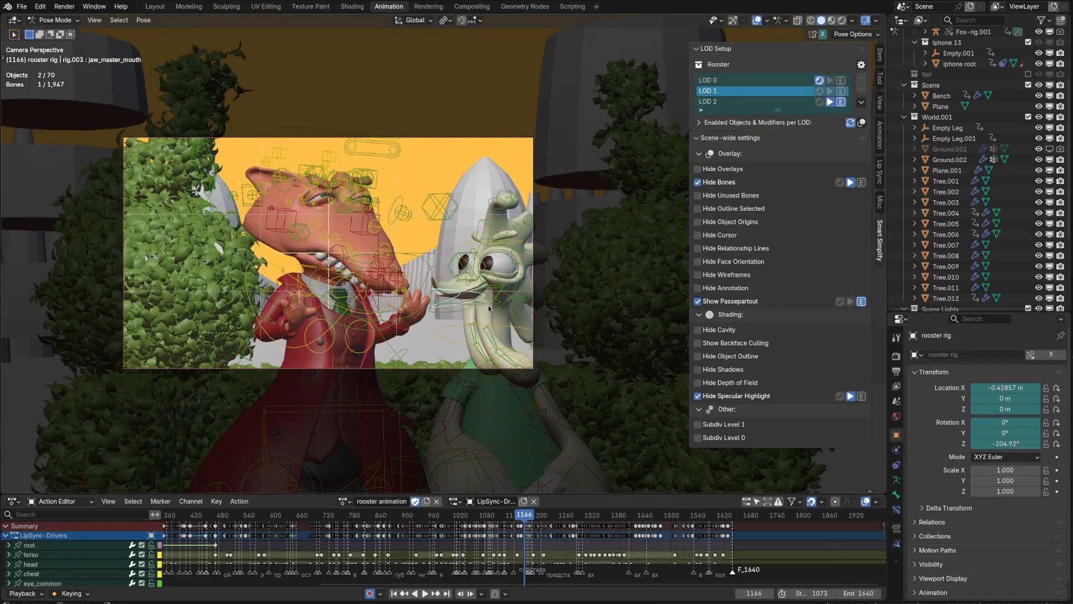
{"action": "left_click", "coordinate": [492, 310]}
{"action": "left_click", "coordinate": [840, 101]}
{"action": "key", "text": "e"}
{"action": "key", "text": "e"}
{"action": "key", "text": "e"}
{"action": "key", "text": "e"}
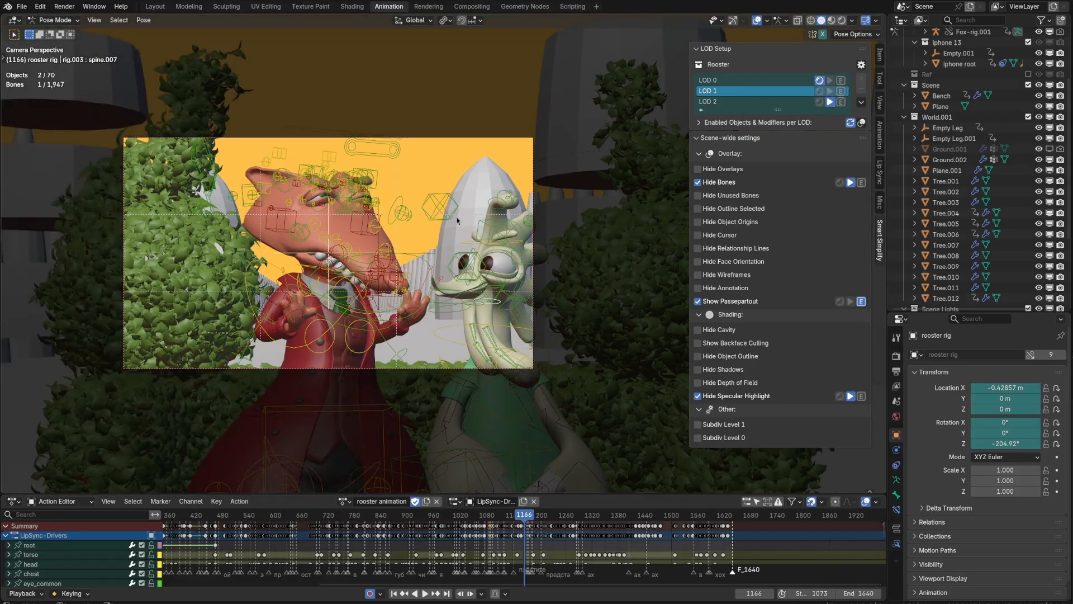